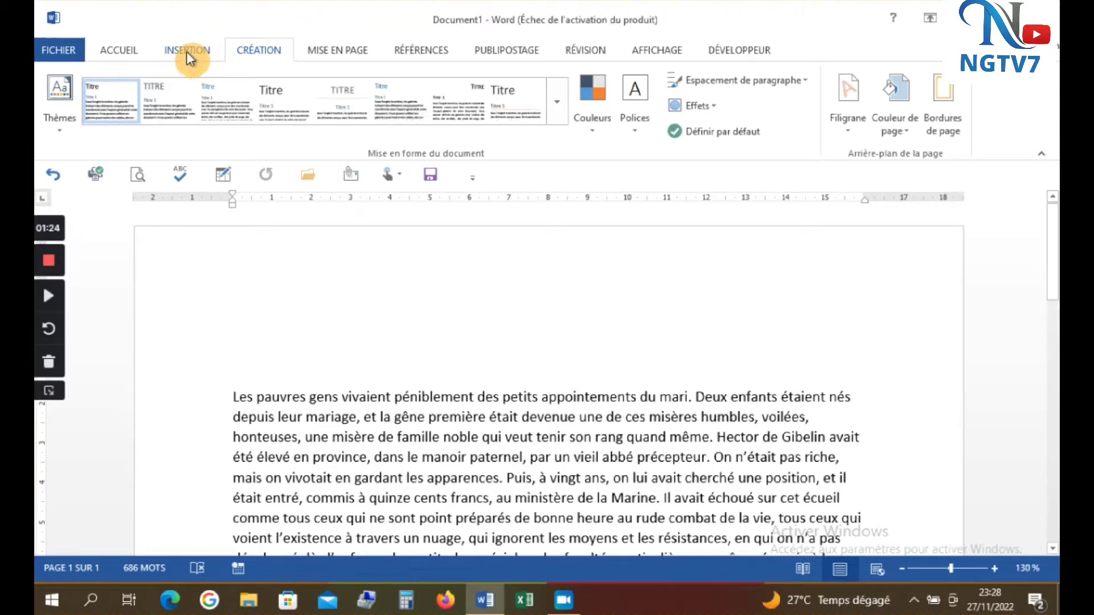
Insert a ribbon banner shape about 8.09 cm wide and 1.18 cm high, centred above the first paragraph
{"action": "left_click", "coordinate": [187, 53]}
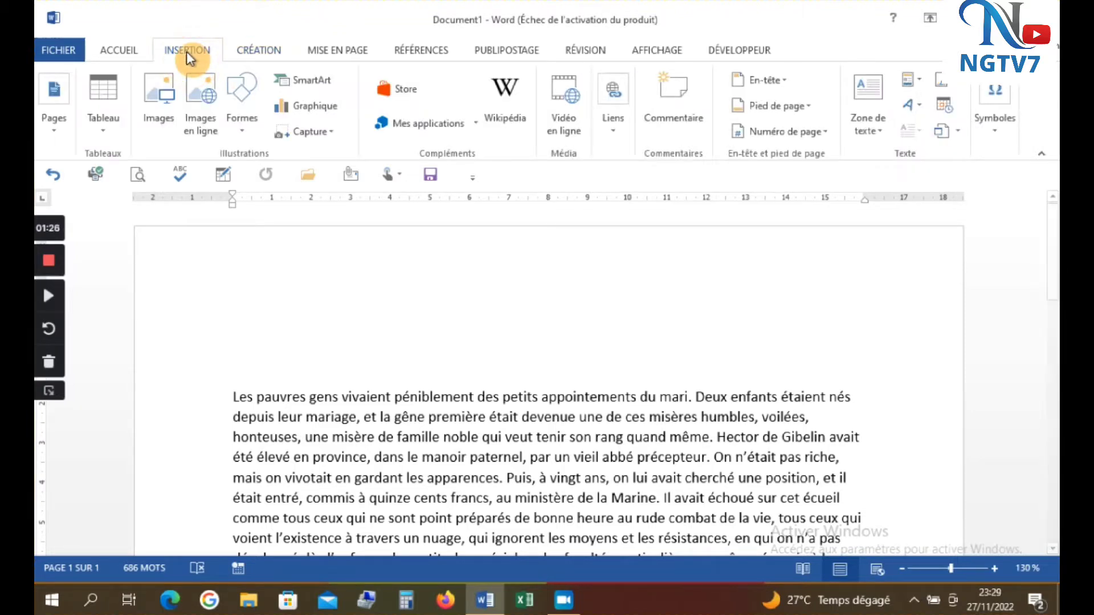
{"action": "left_click", "coordinate": [242, 134]}
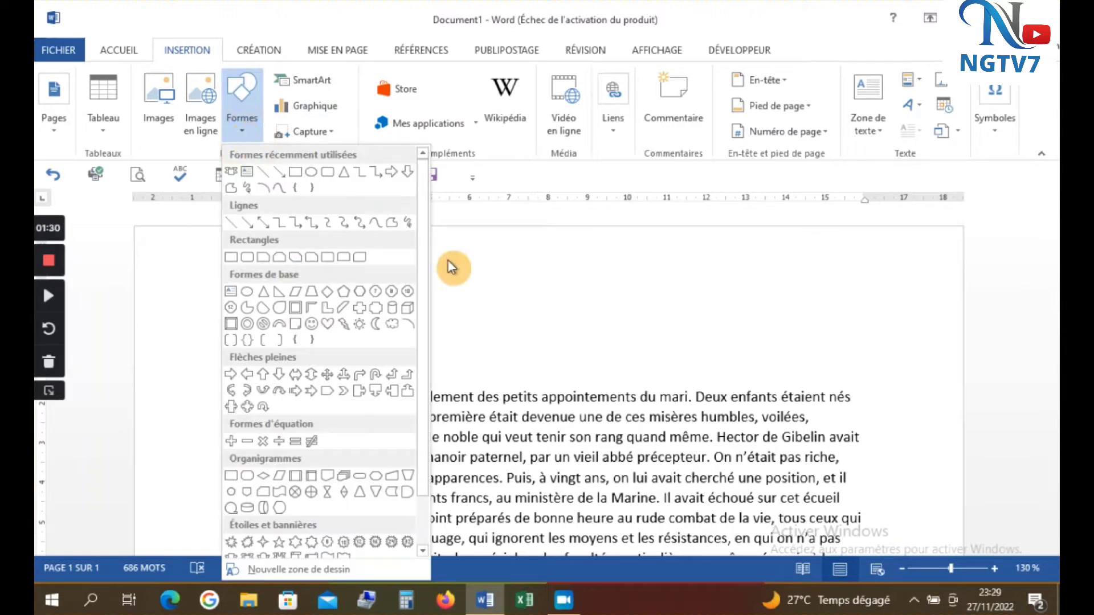
{"action": "left_click_drag", "start_coordinate": [423, 262], "coordinate": [427, 336]}
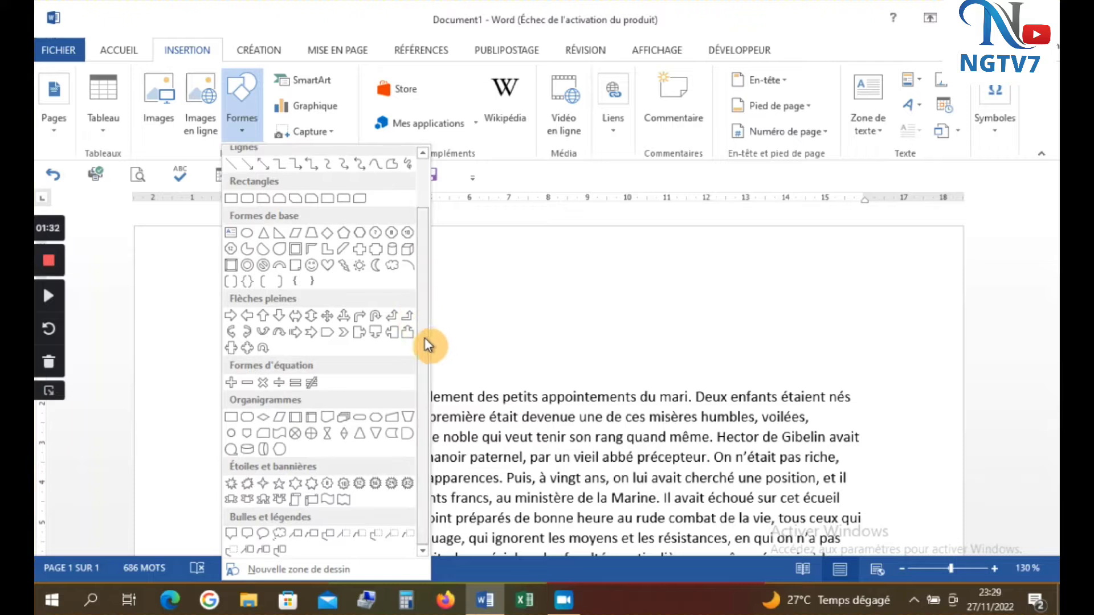
{"action": "left_click", "coordinate": [245, 500]}
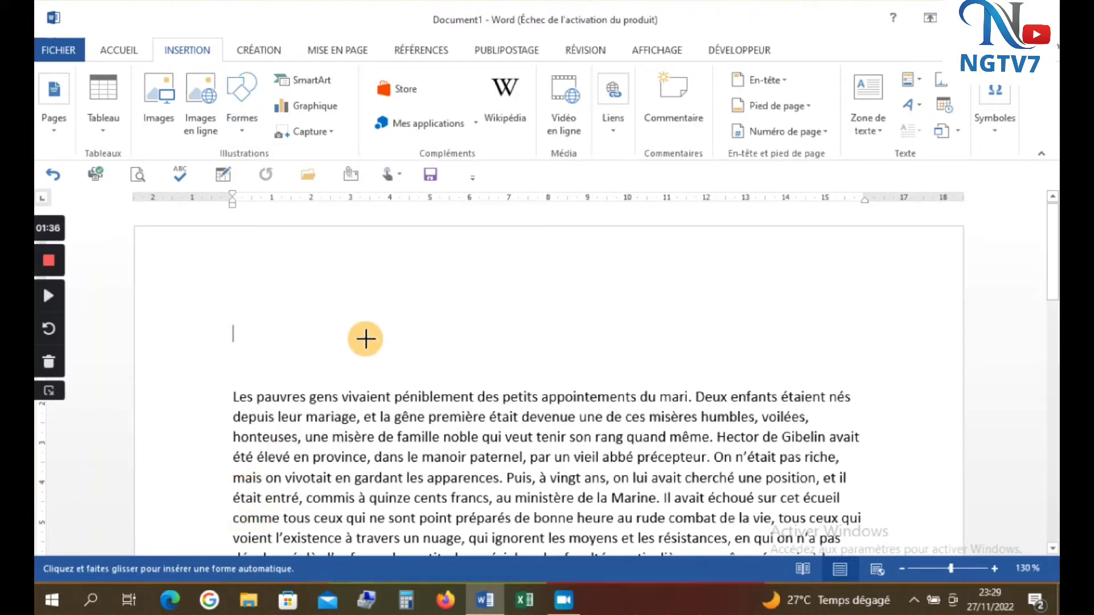
{"action": "mouse_move", "coordinate": [361, 346]}
{"action": "left_mouse_down"}
{"action": "mouse_move", "coordinate": [449, 340]}
{"action": "mouse_move", "coordinate": [686, 381]}
{"action": "left_mouse_up"}
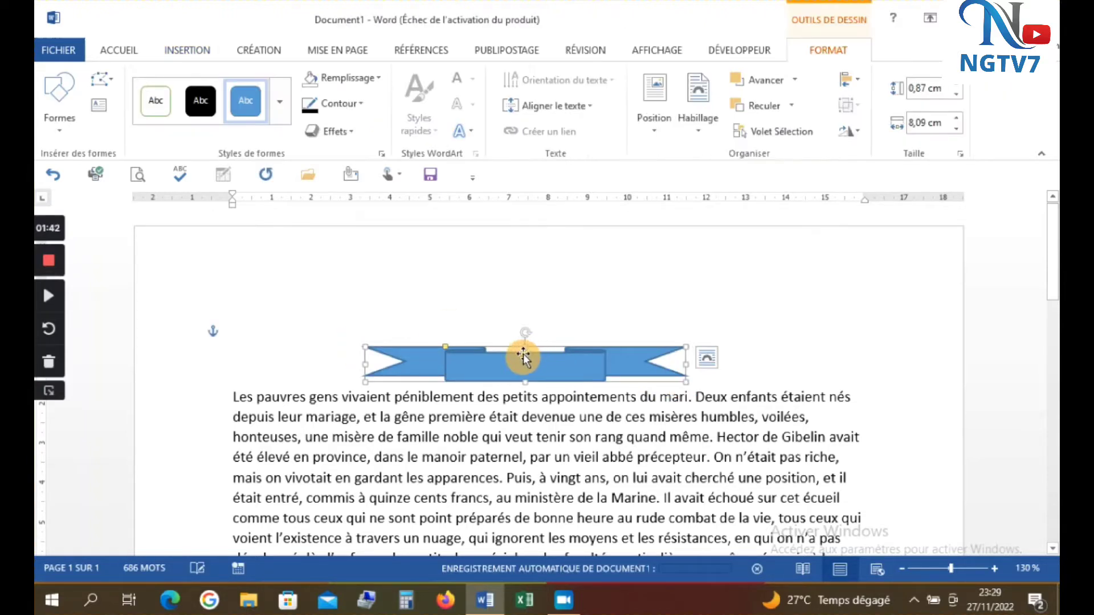
{"action": "left_click_drag", "start_coordinate": [526, 347], "coordinate": [514, 334]}
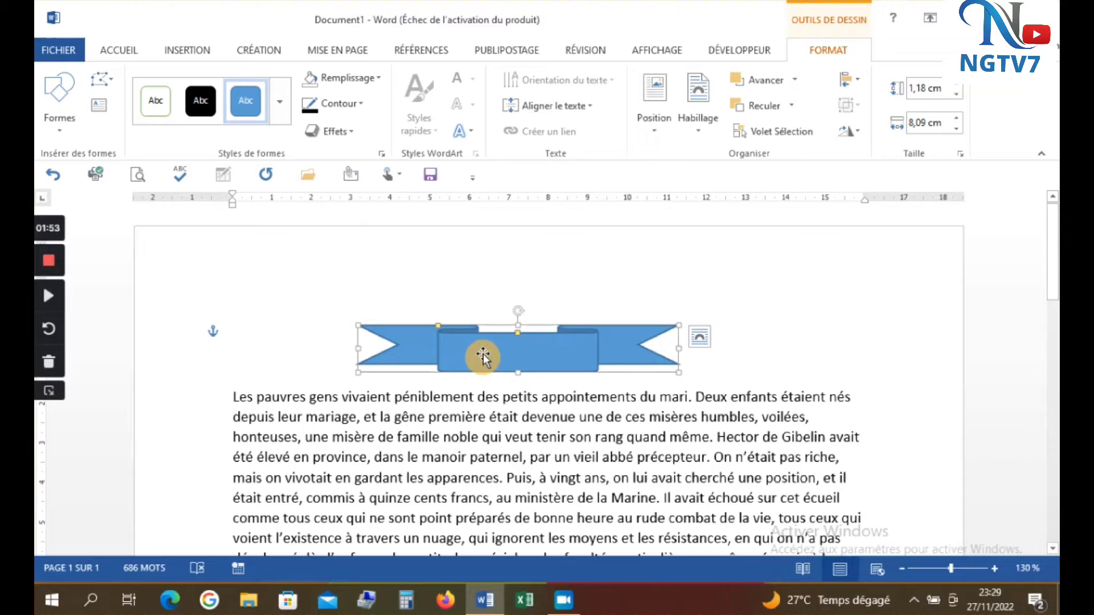
Write "A CHEVAL" inside the ribbon banner
{"action": "type", "text": "A"}
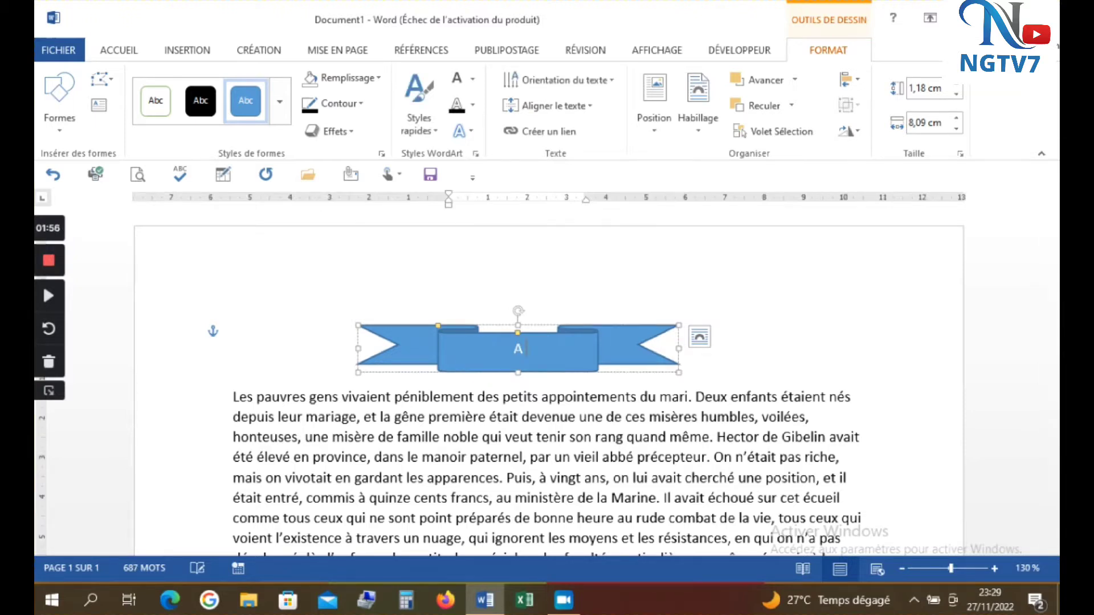
{"action": "type", "text": " CHEVAL"}
{"action": "key", "text": "BackSpace"}
{"action": "type", "text": "L"}
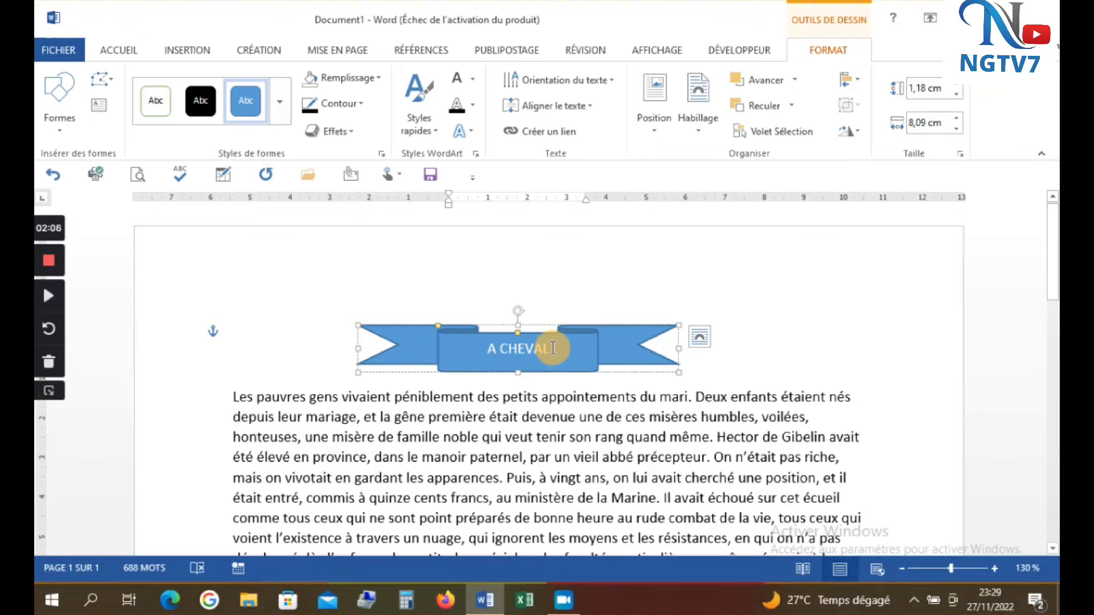
Apply a black outlined WordArt style to the banner text and enlarge it to 18 pt
{"action": "left_click_drag", "start_coordinate": [552, 347], "coordinate": [479, 352]}
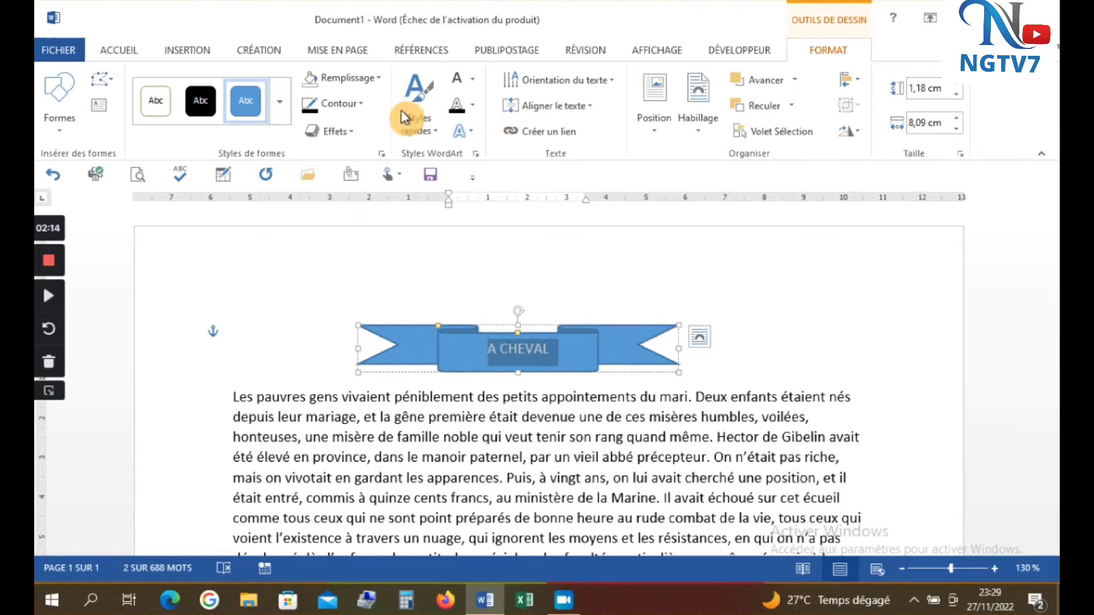
{"action": "left_click", "coordinate": [435, 129]}
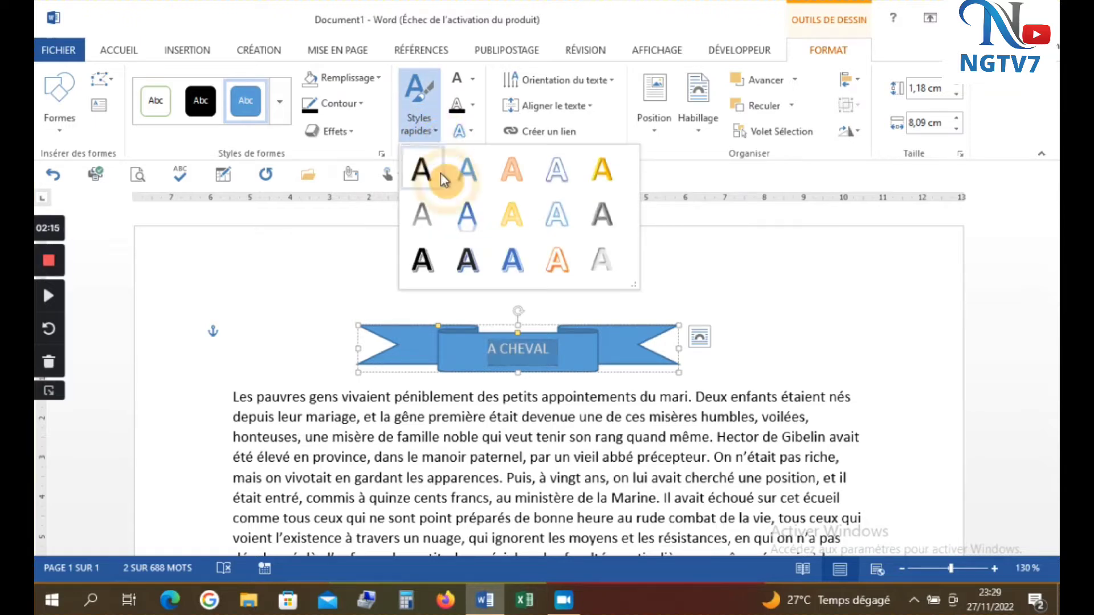
{"action": "left_click", "coordinate": [467, 263]}
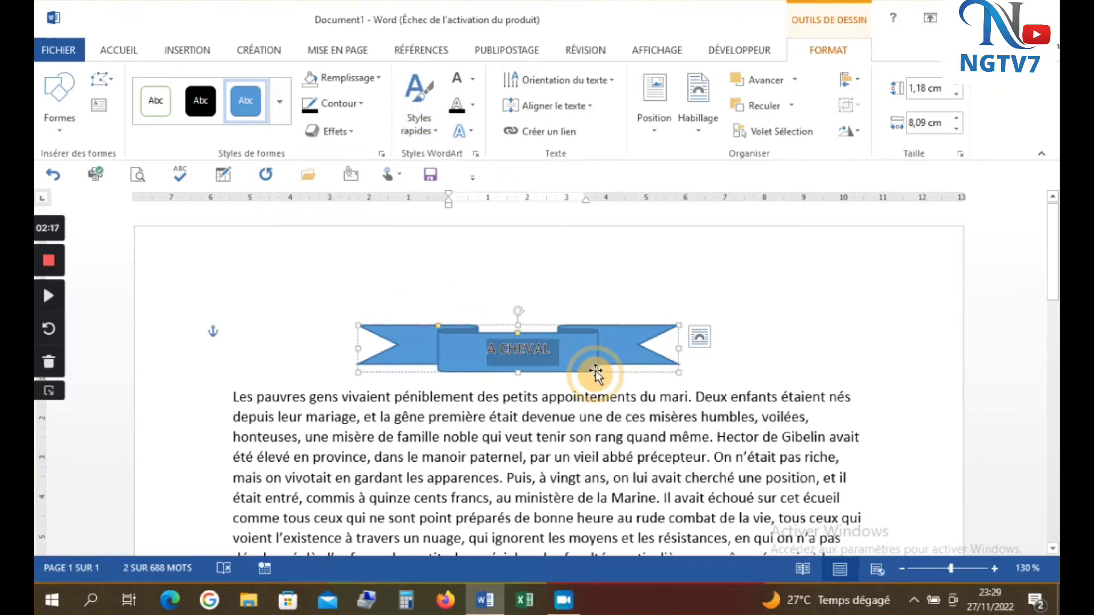
{"action": "left_click", "coordinate": [556, 353]}
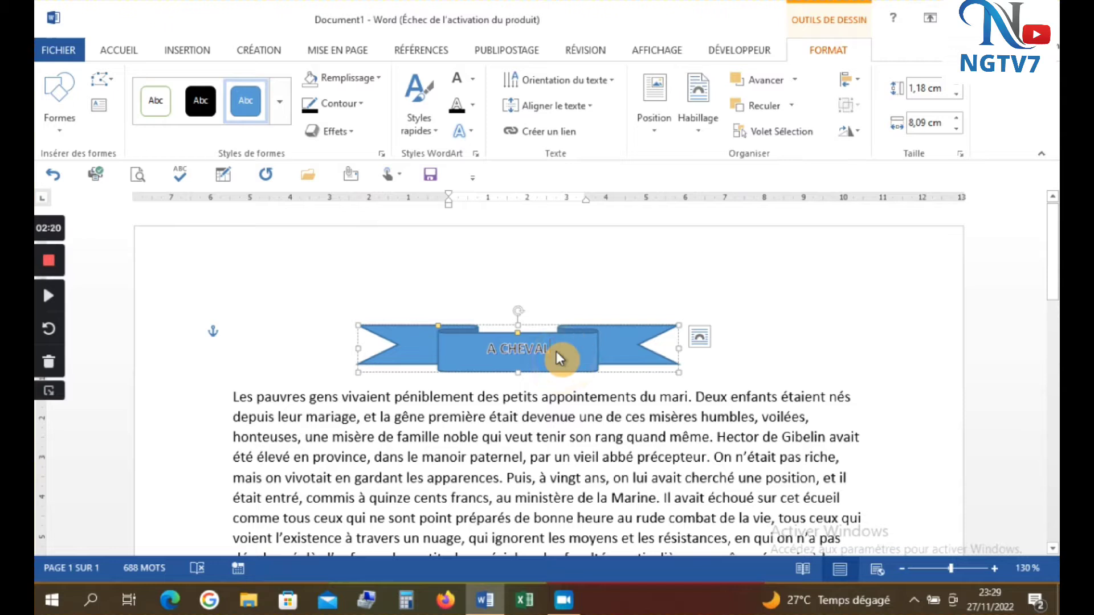
{"action": "left_click_drag", "start_coordinate": [556, 351], "coordinate": [480, 350]}
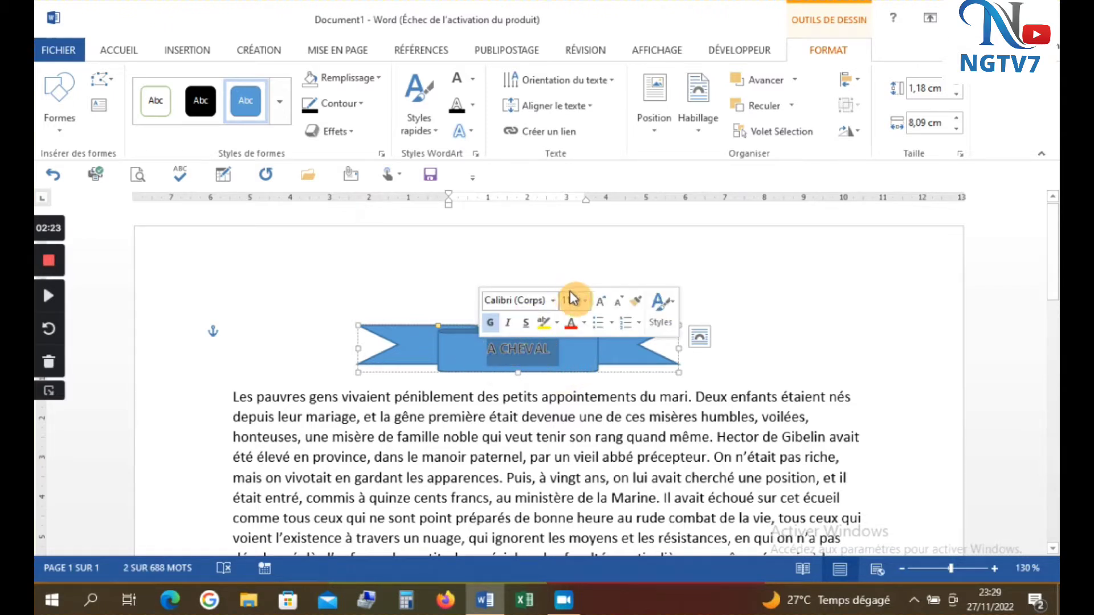
{"action": "left_click", "coordinate": [602, 300]}
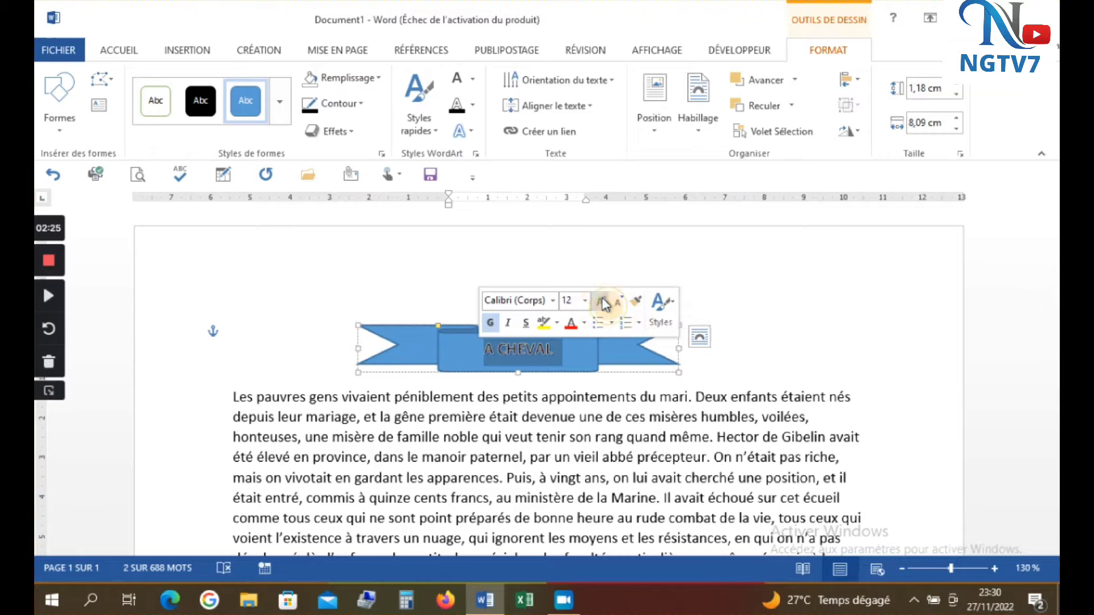
{"action": "left_click", "coordinate": [602, 300]}
{"action": "left_click", "coordinate": [602, 300]}
{"action": "left_click", "coordinate": [602, 300]}
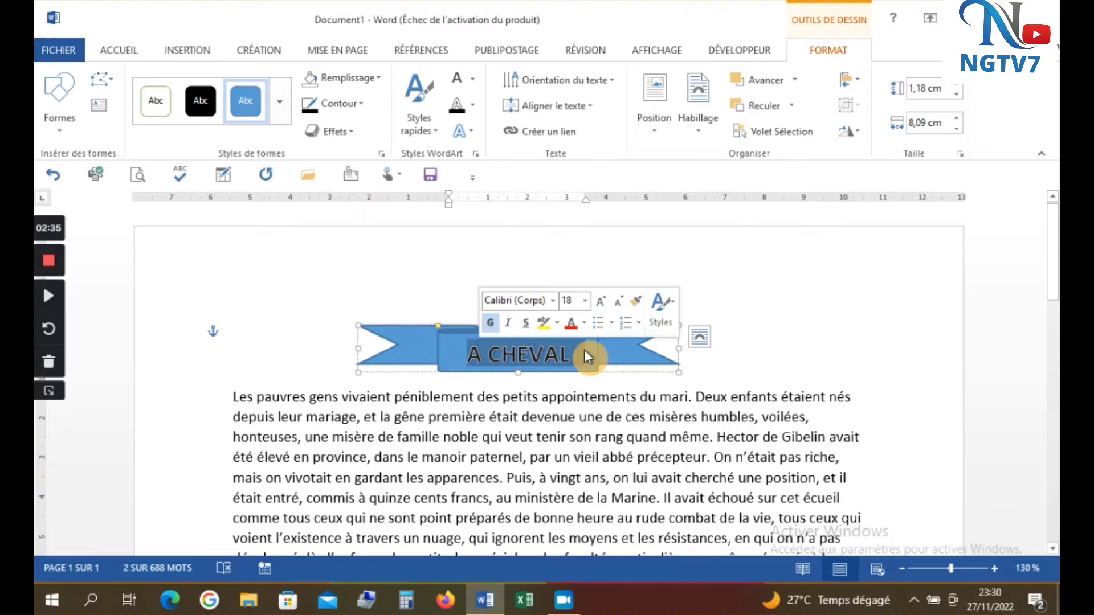
Replace the banner text with the copied title "À CHEVAL", keeping its source formatting
{"action": "key", "text": "Delete"}
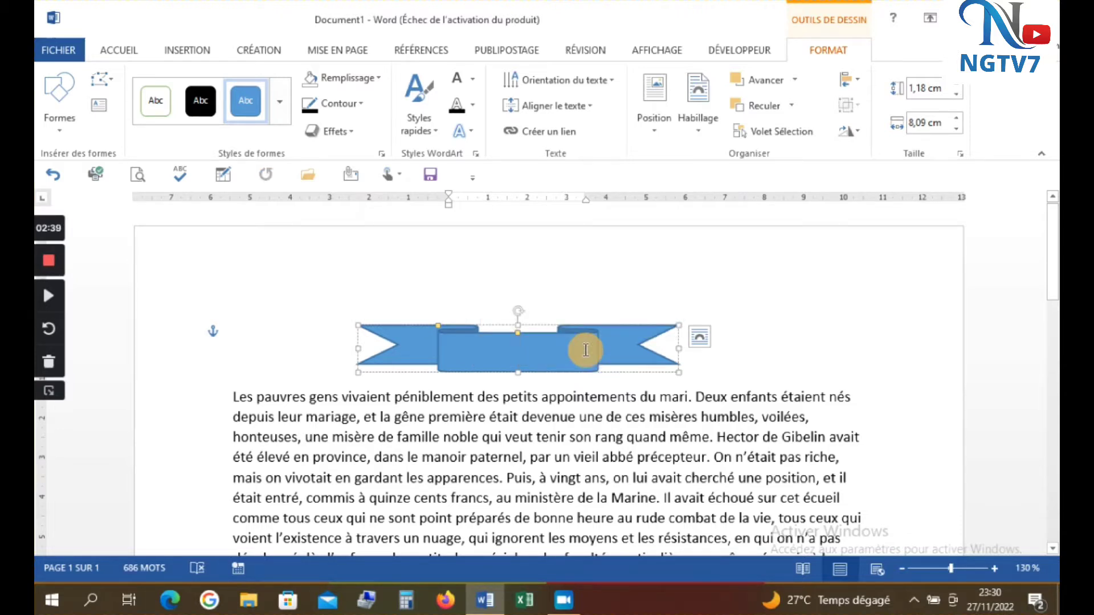
{"action": "left_click", "coordinate": [531, 358]}
{"action": "right_click", "coordinate": [530, 357]}
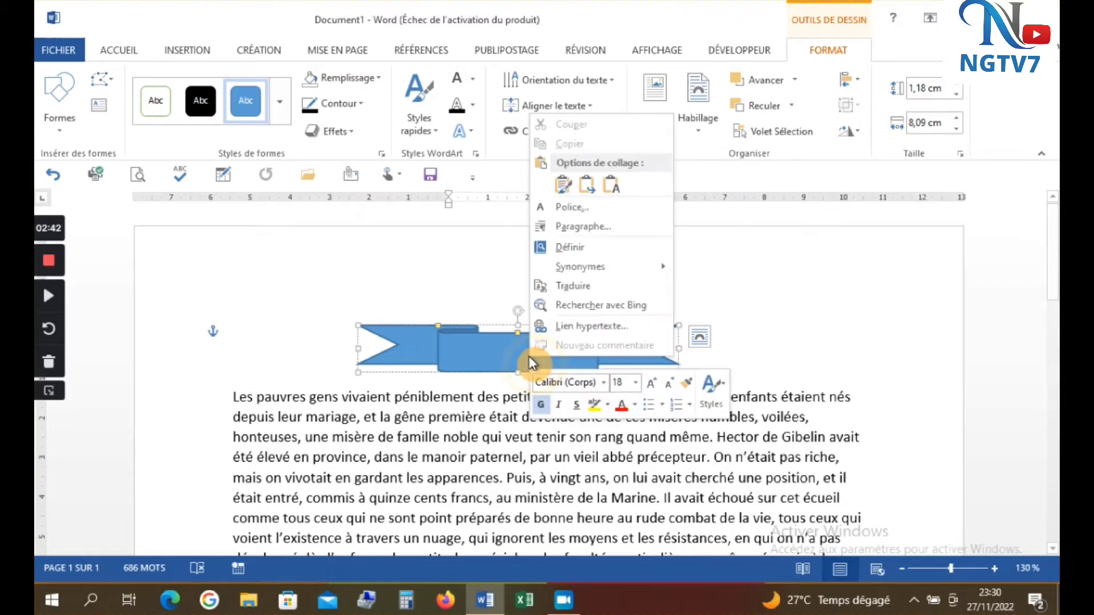
{"action": "left_click", "coordinate": [569, 189]}
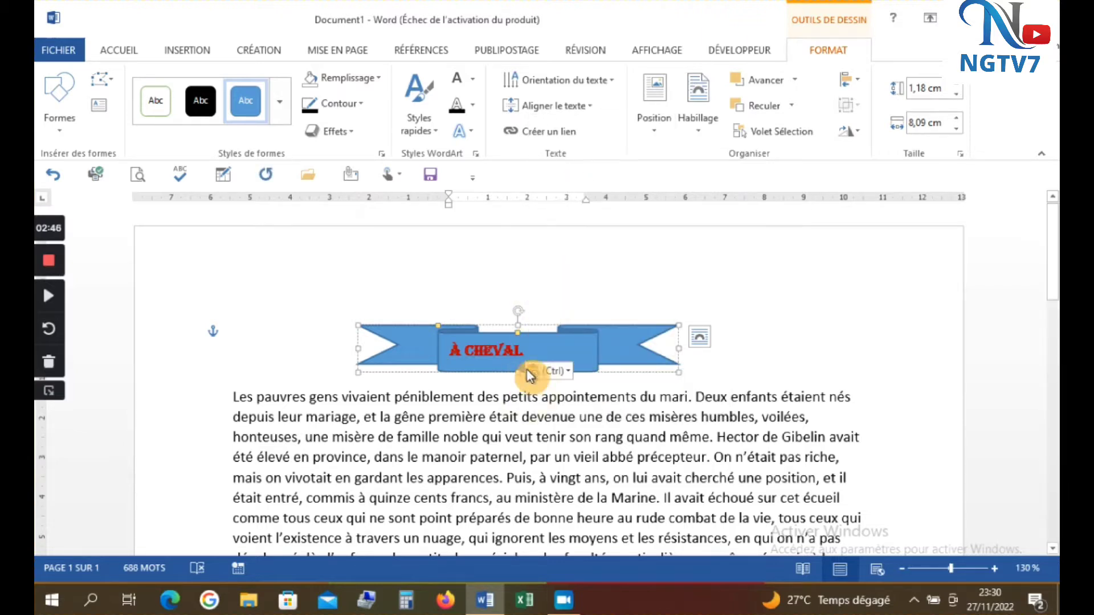
Enlarge the pasted "À CHEVAL" title in the banner to 16 pt
{"action": "left_click", "coordinate": [504, 353]}
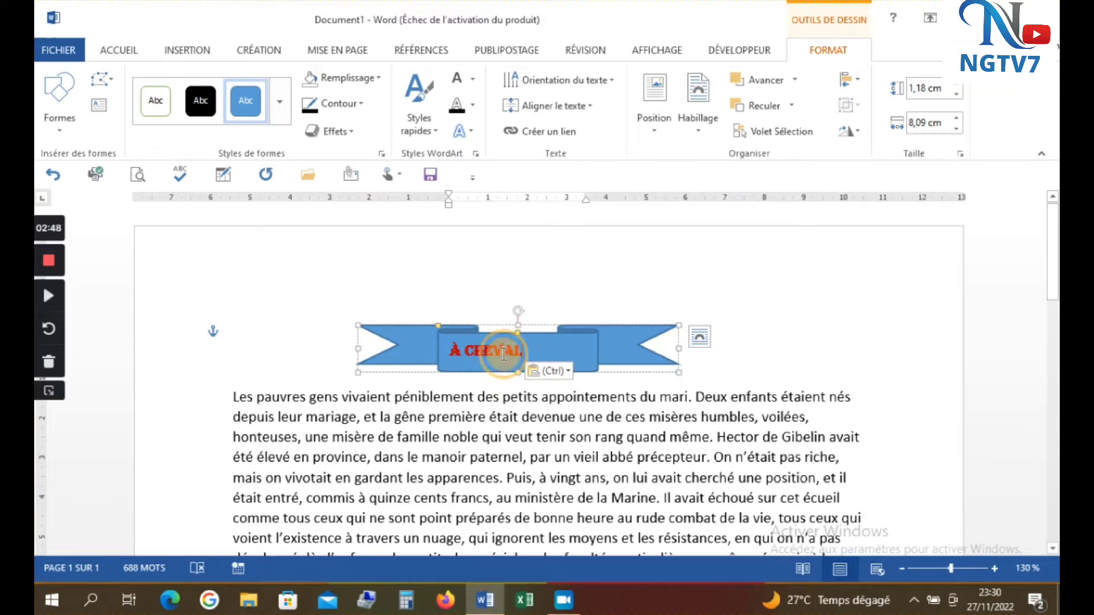
{"action": "left_click_drag", "start_coordinate": [504, 353], "coordinate": [396, 358]}
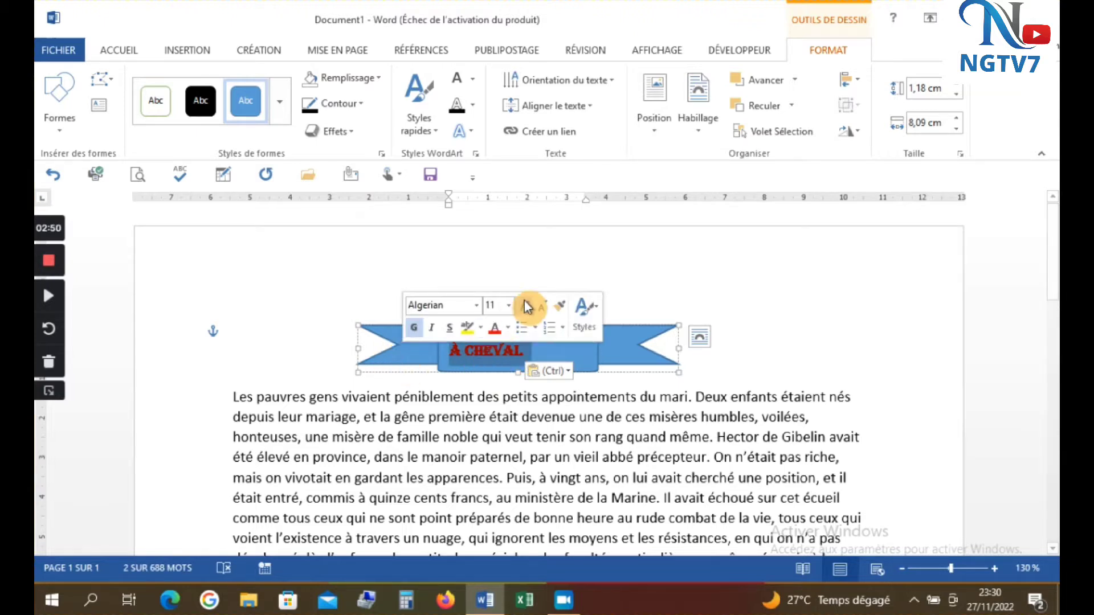
{"action": "left_click", "coordinate": [525, 306]}
{"action": "left_click", "coordinate": [525, 307]}
{"action": "left_click", "coordinate": [525, 307]}
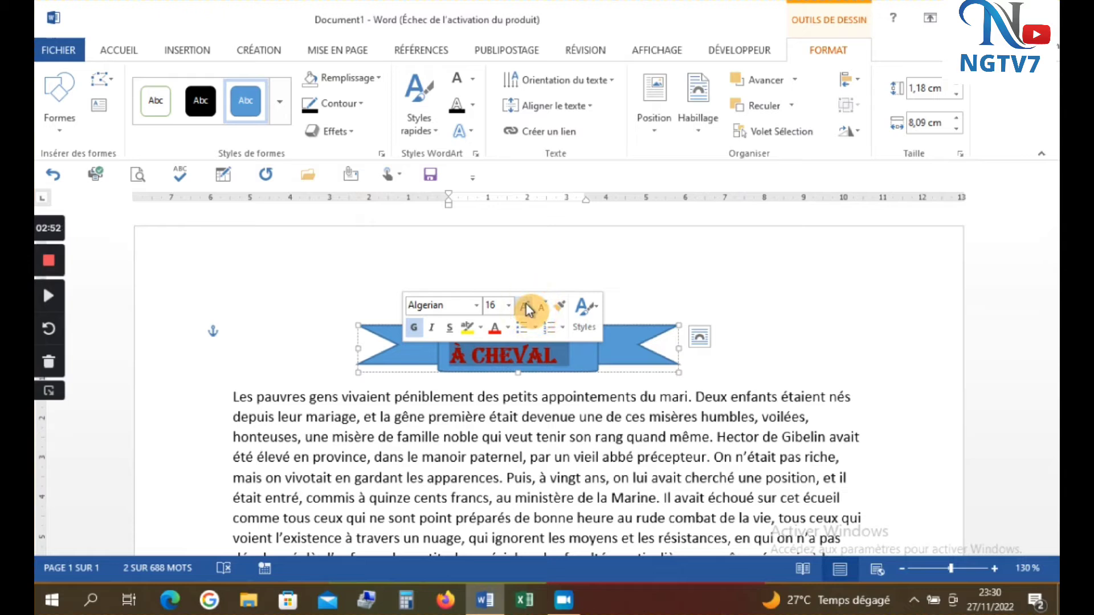
{"action": "left_click", "coordinate": [604, 352]}
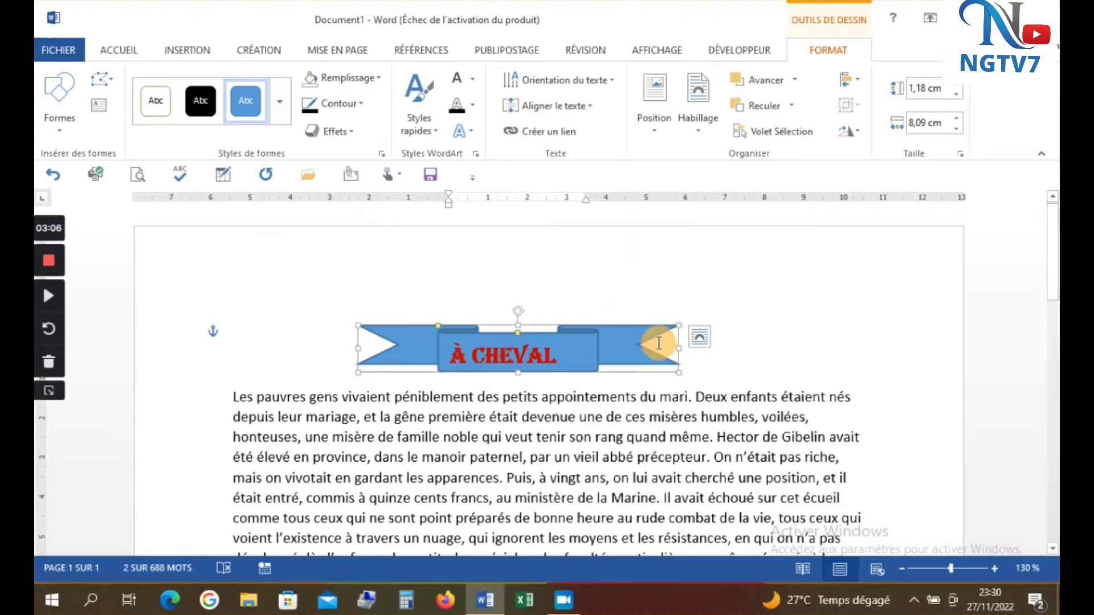
{"action": "left_click", "coordinate": [609, 401]}
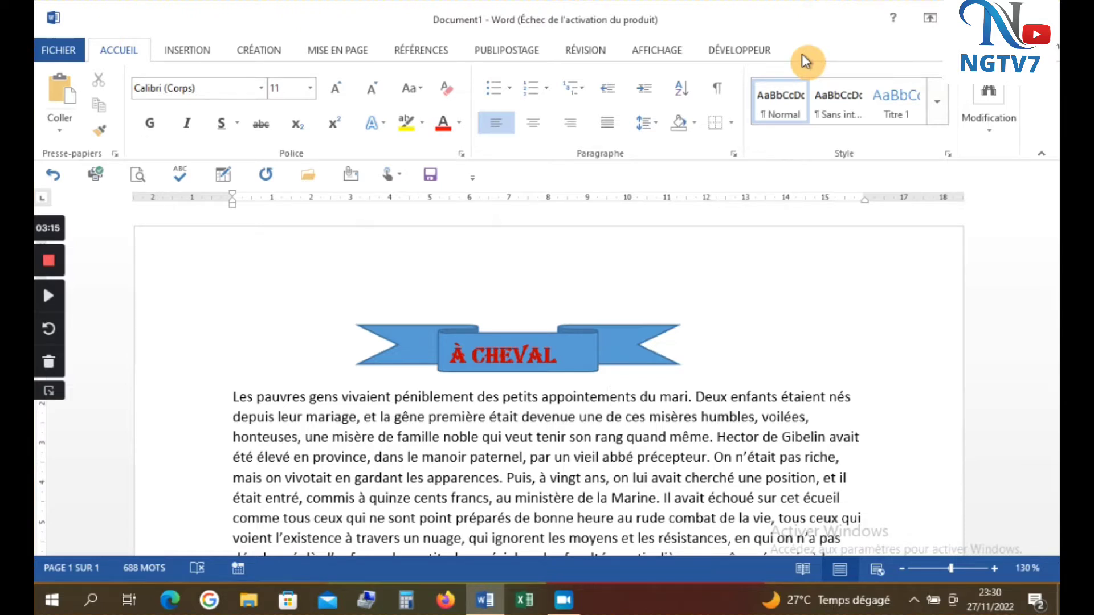
Remove the fill colour from the ribbon banner
{"action": "left_click", "coordinate": [625, 347]}
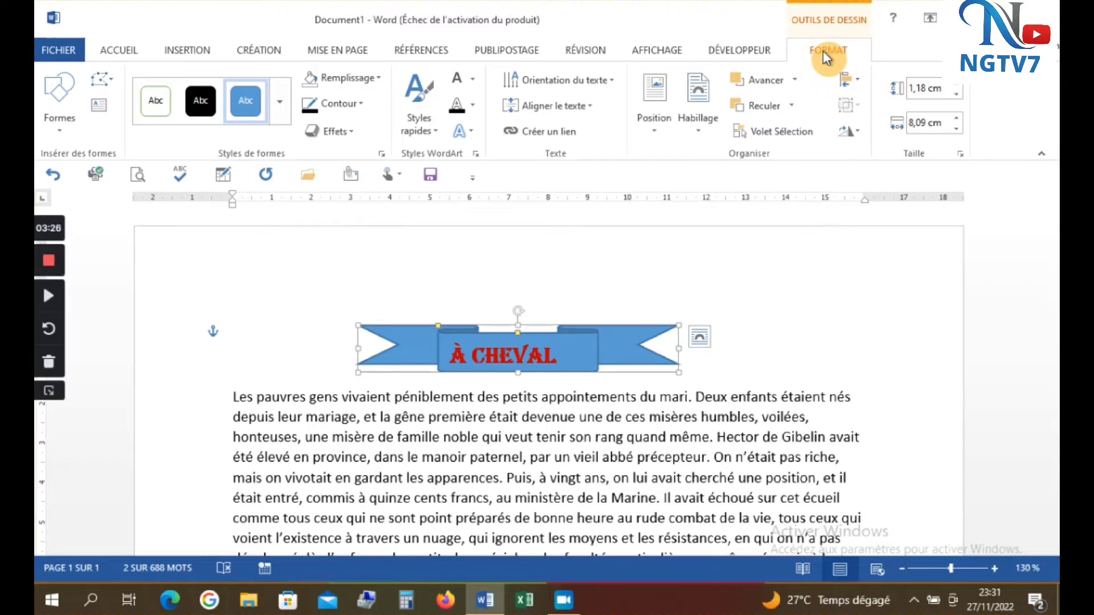
{"action": "left_click", "coordinate": [378, 77]}
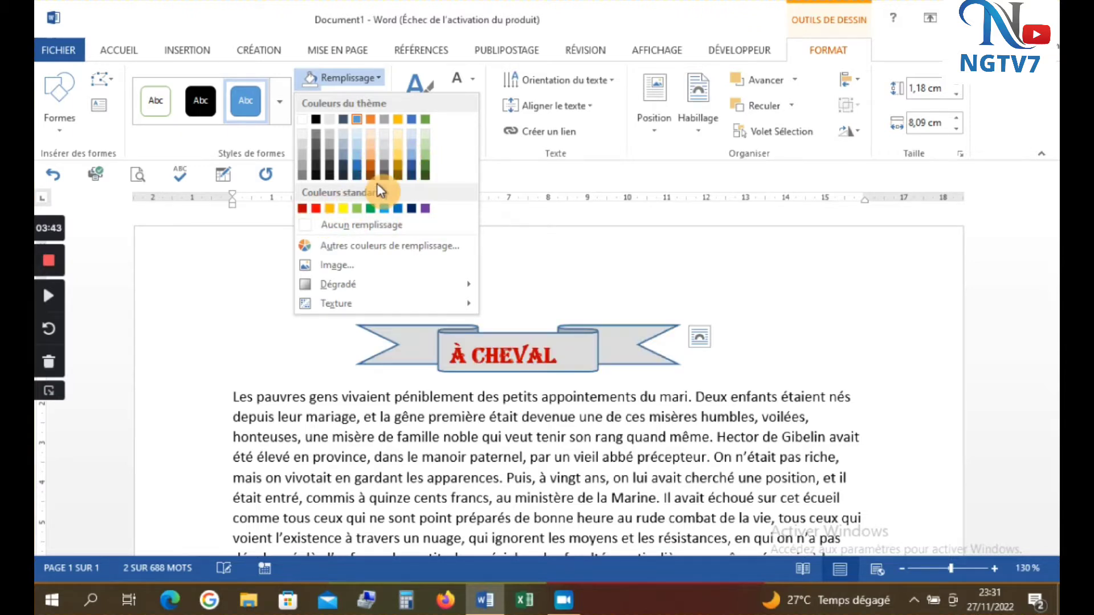
{"action": "left_click", "coordinate": [366, 224]}
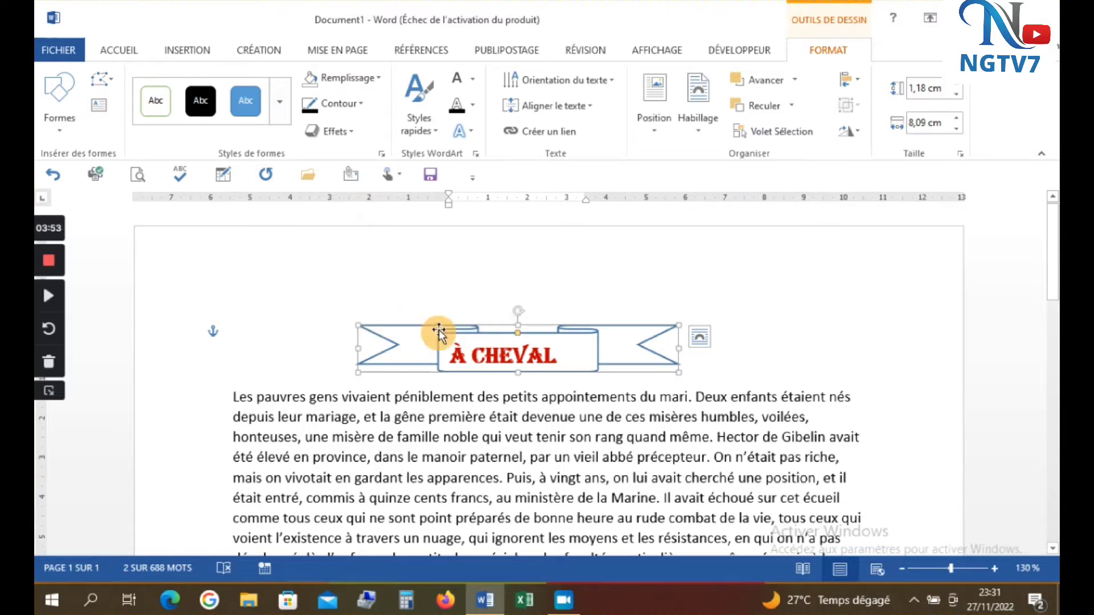
Give the ribbon banner a black outline with a thickness of 1½ pt
{"action": "left_click", "coordinate": [361, 105]}
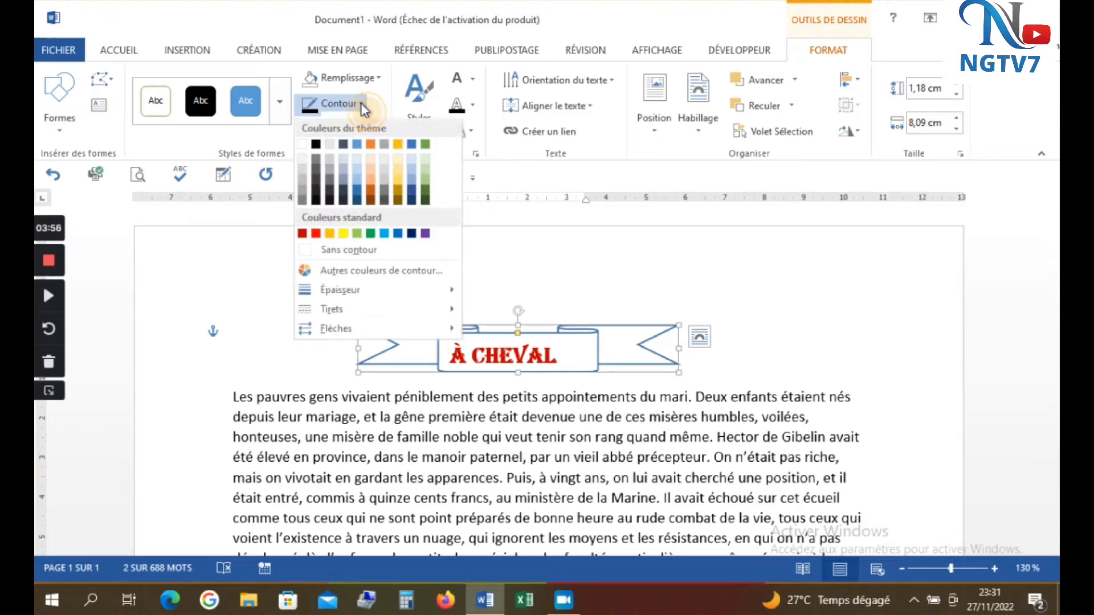
{"action": "left_click", "coordinate": [315, 143]}
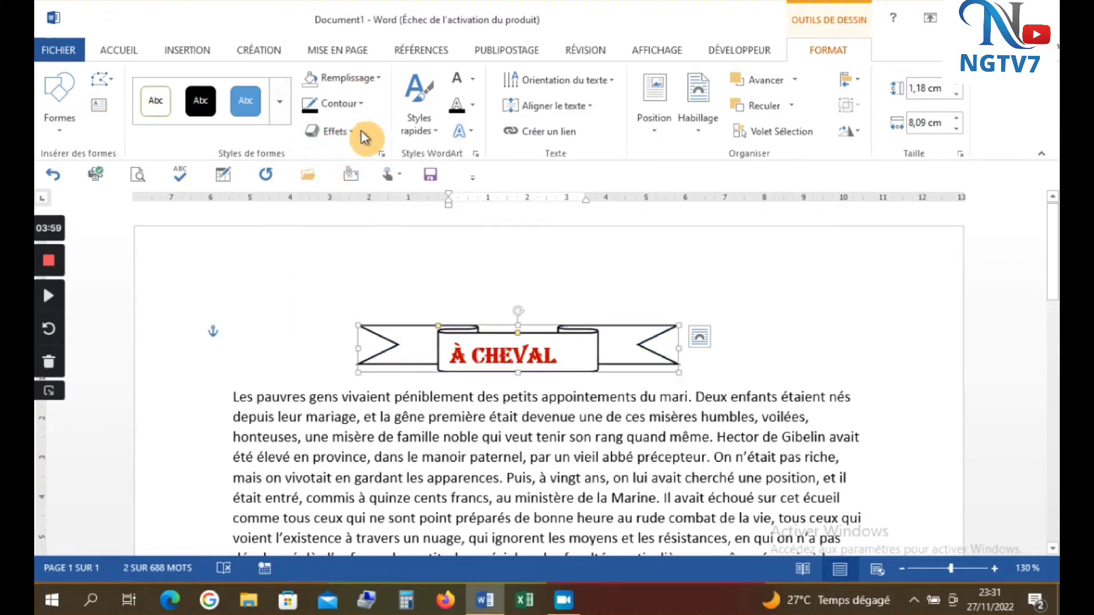
{"action": "left_click", "coordinate": [361, 104]}
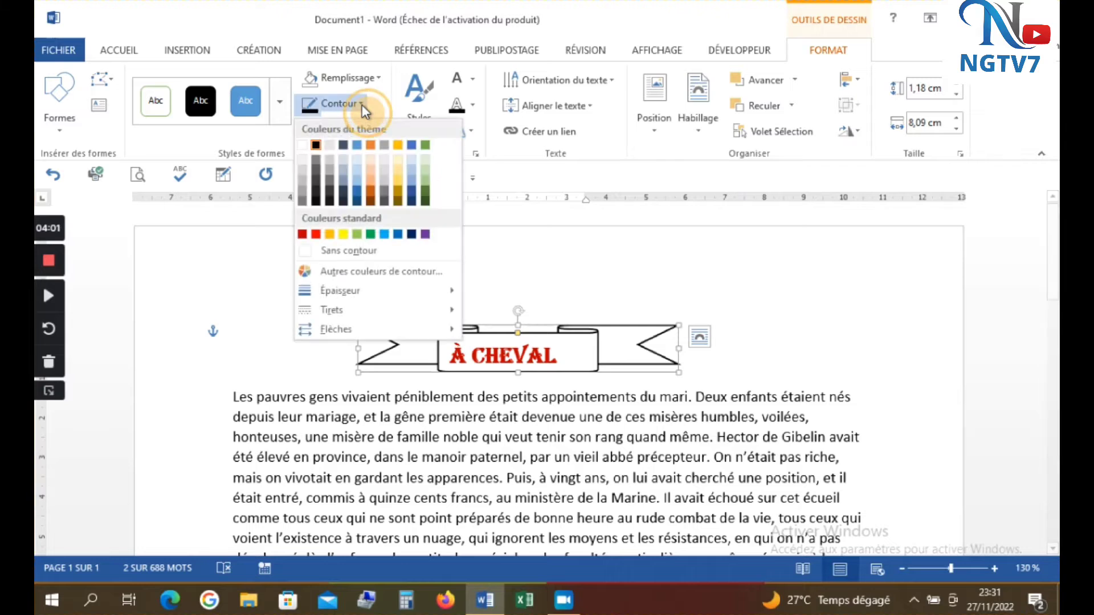
{"action": "mouse_move", "coordinate": [361, 295]}
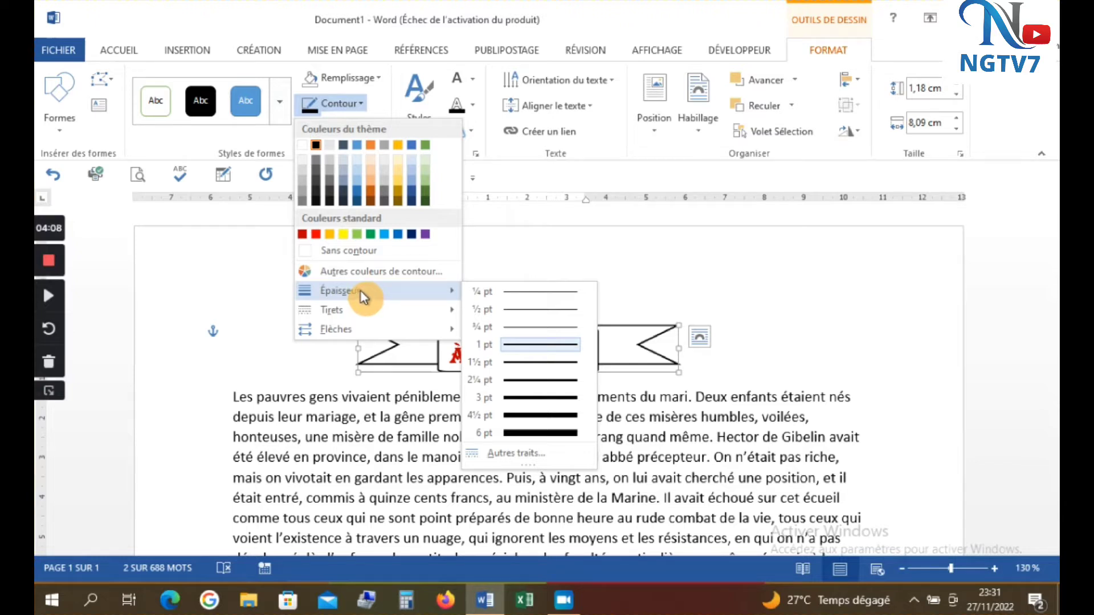
{"action": "left_click", "coordinate": [547, 360]}
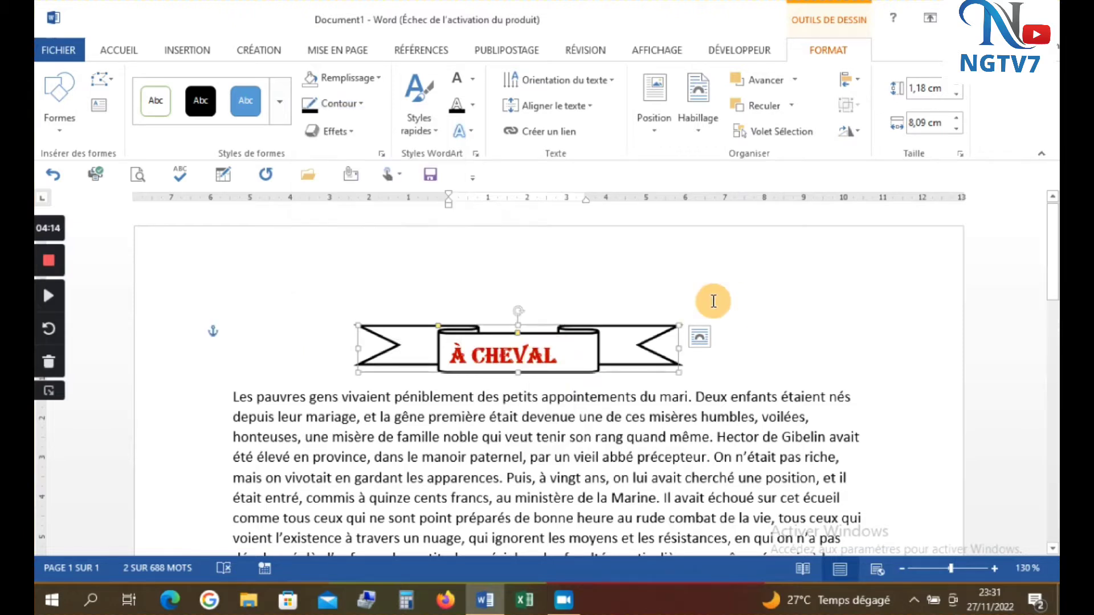
{"action": "left_click", "coordinate": [713, 301]}
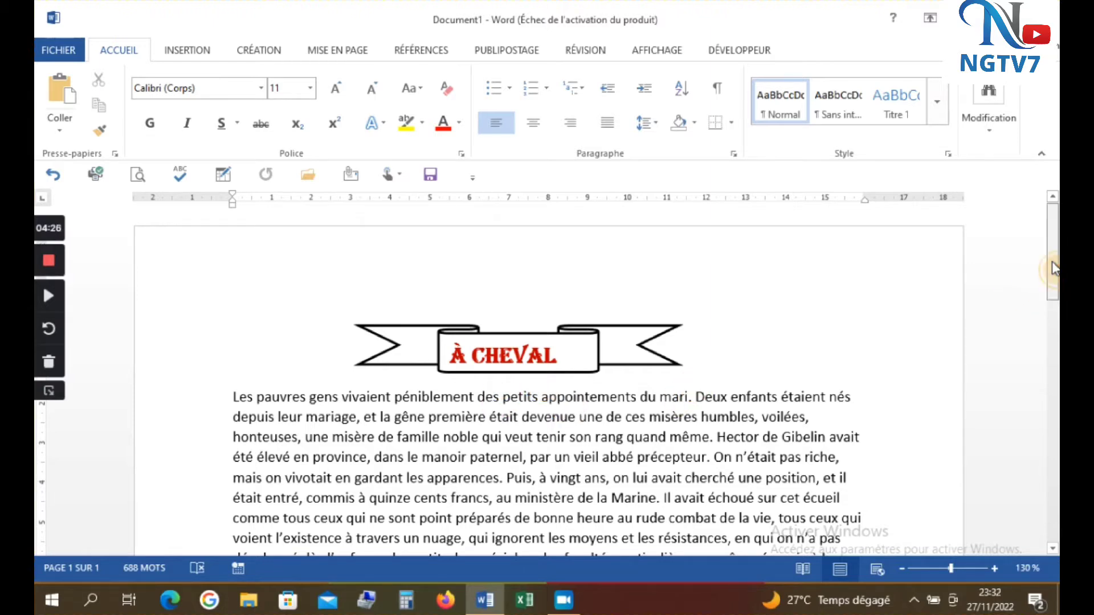
Set up a boxed page border with the triple-line style for the whole document
{"action": "mouse_move", "coordinate": [1052, 268]}
{"action": "left_mouse_down"}
{"action": "mouse_move", "coordinate": [1052, 295]}
{"action": "mouse_move", "coordinate": [1052, 273]}
{"action": "left_mouse_up"}
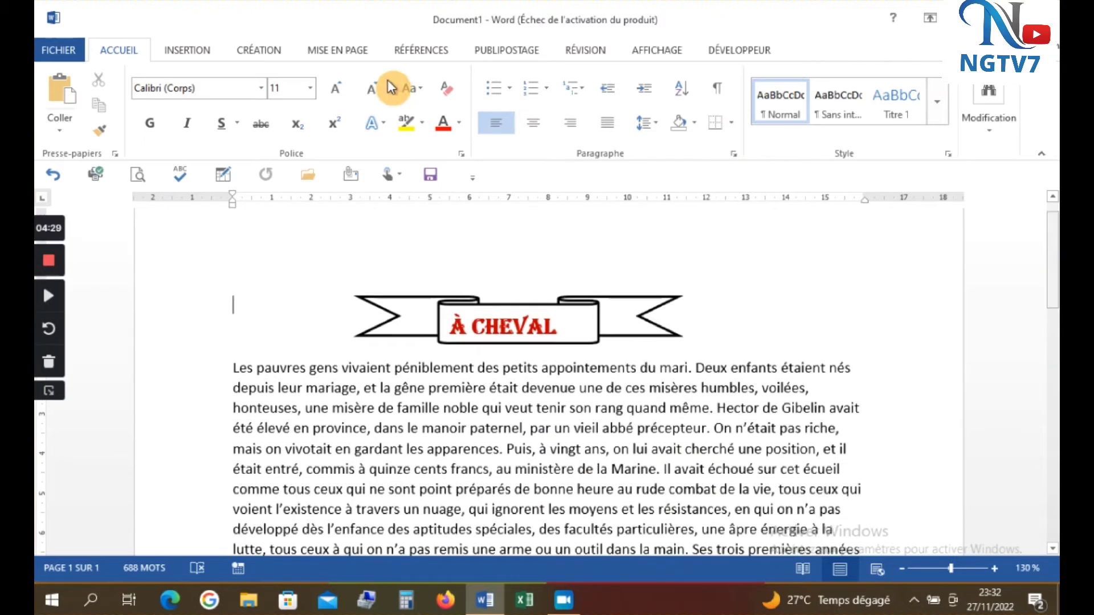
{"action": "left_click", "coordinate": [357, 51]}
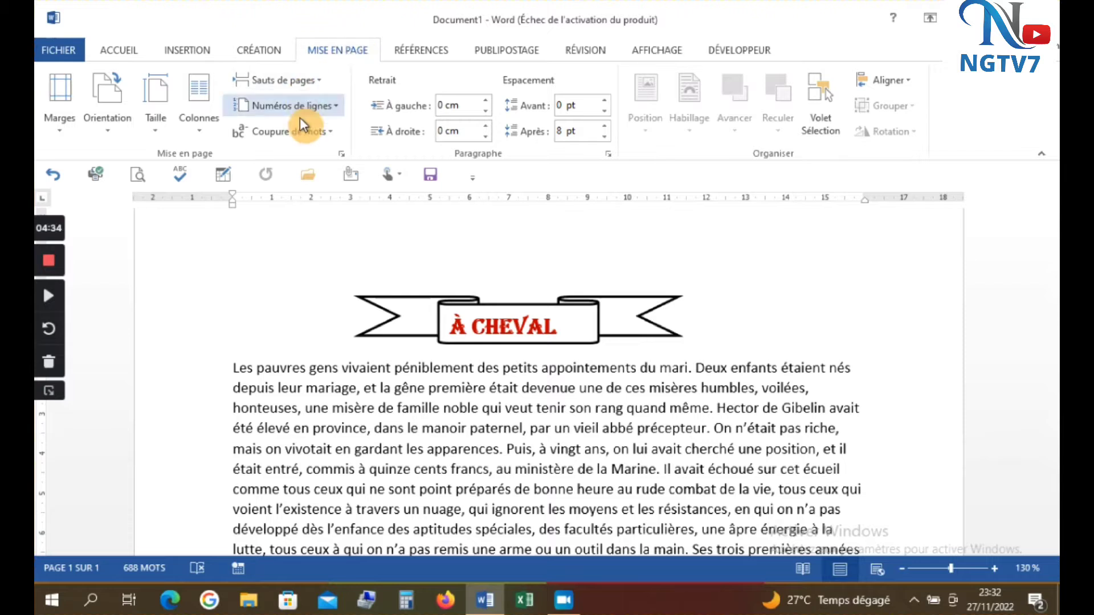
{"action": "left_click", "coordinate": [343, 152]}
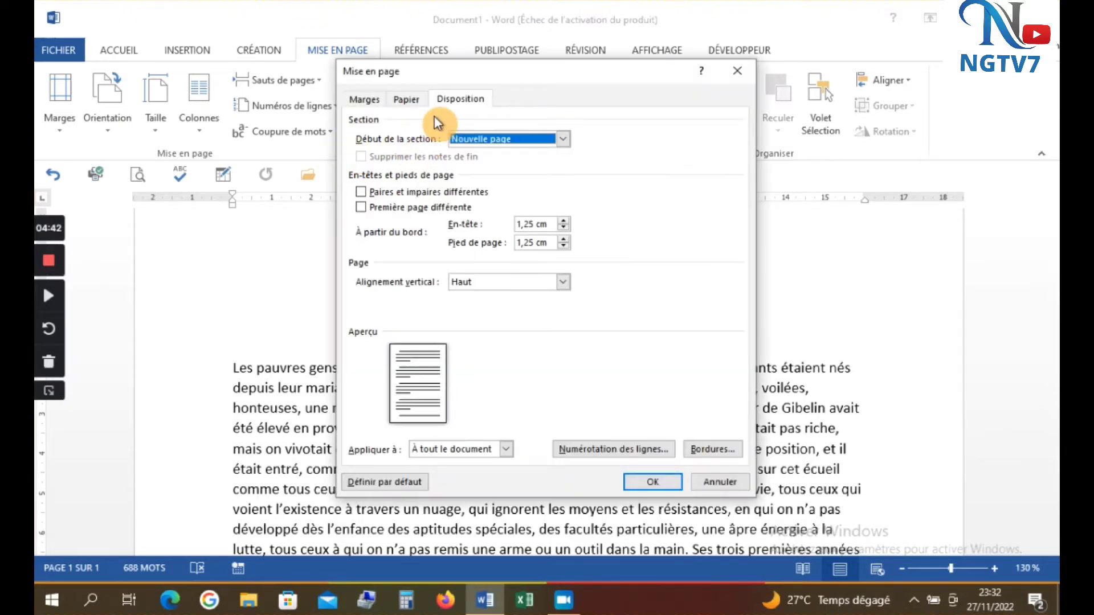
{"action": "left_click", "coordinate": [459, 98]}
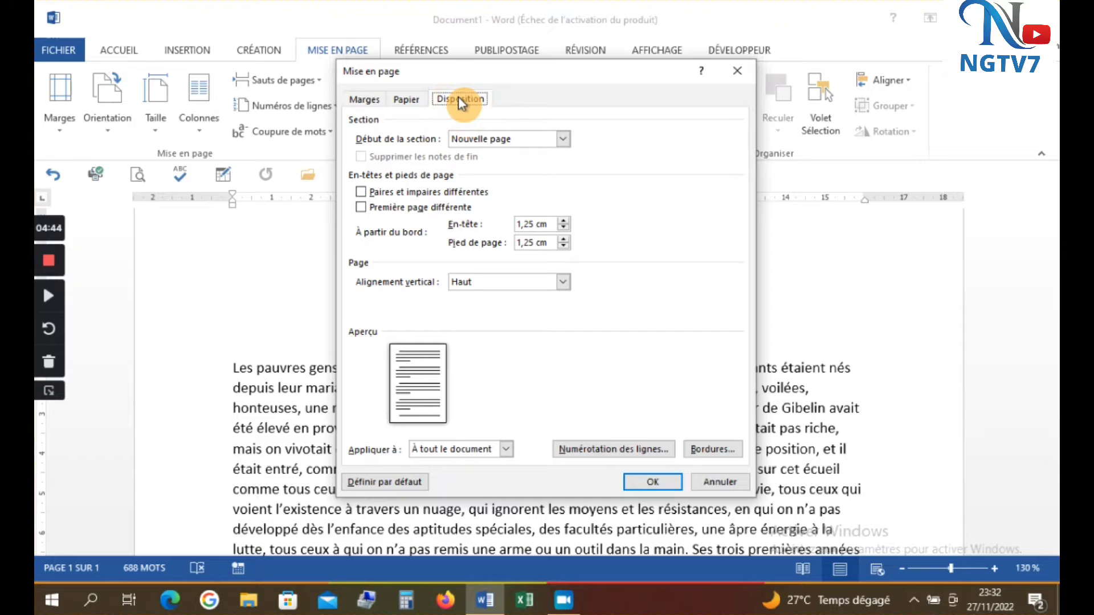
{"action": "left_click", "coordinate": [714, 450]}
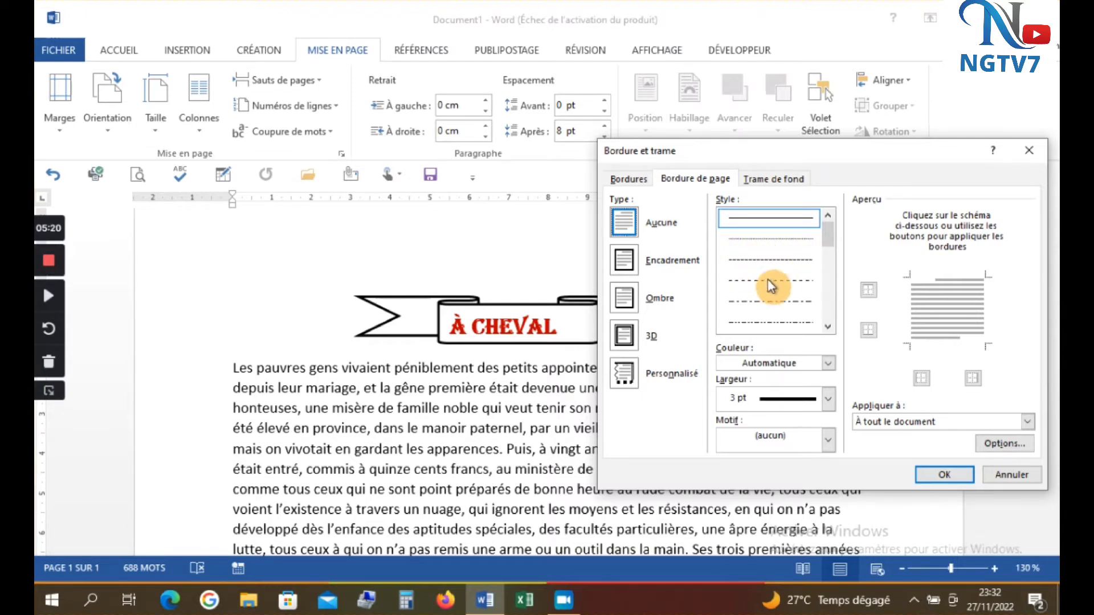
{"action": "left_click_drag", "start_coordinate": [827, 236], "coordinate": [831, 273]}
{"action": "left_click", "coordinate": [776, 316]}
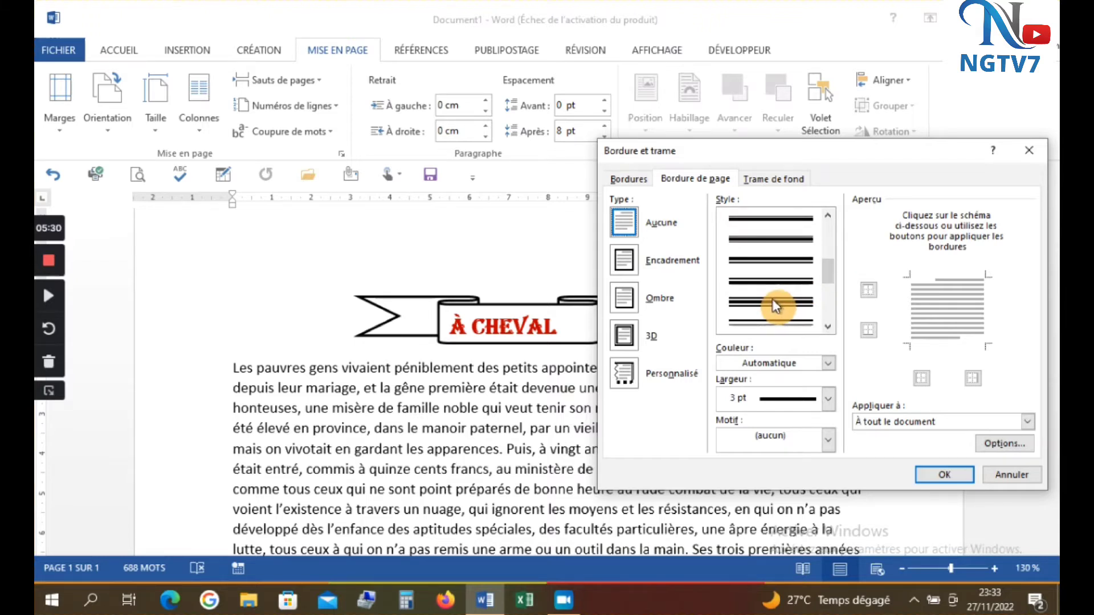
{"action": "left_click", "coordinate": [776, 306]}
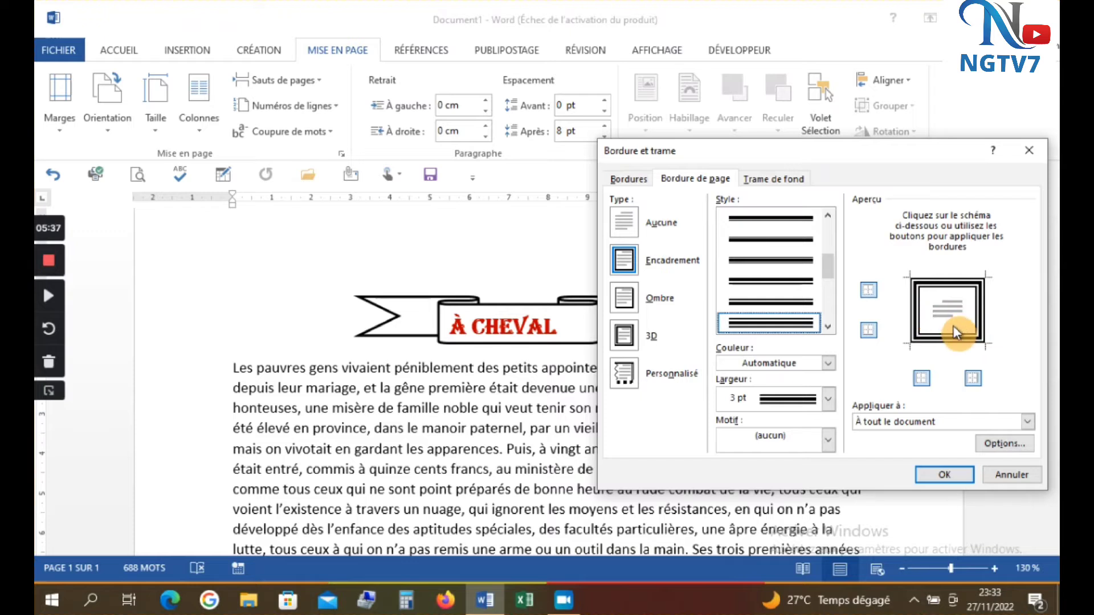
Colour the page border dark blue with a 3 pt width and apply it to the whole document
{"action": "left_click", "coordinate": [830, 363]}
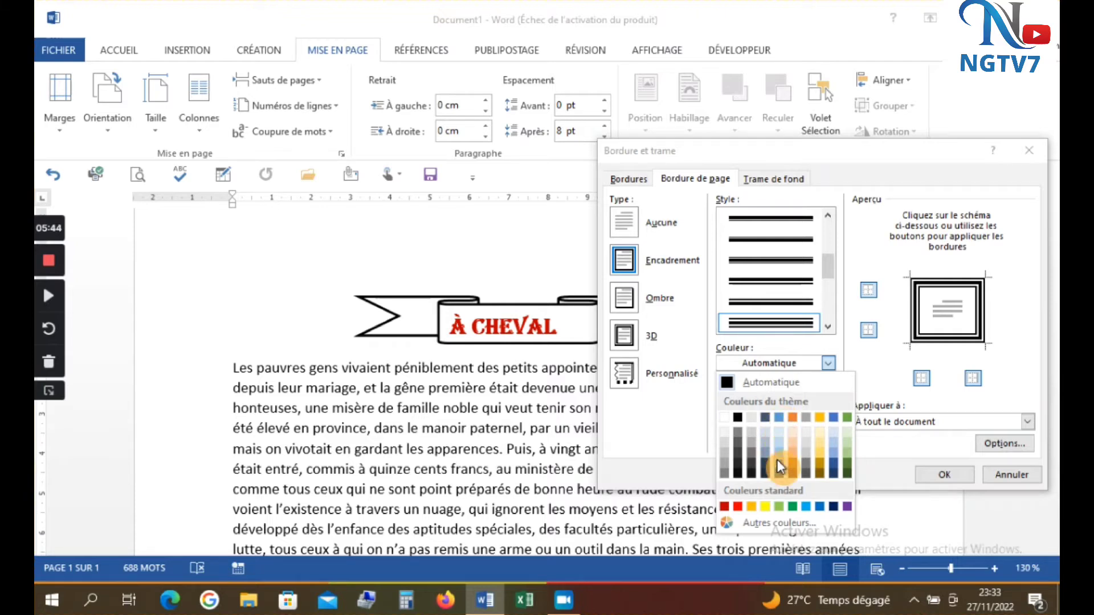
{"action": "left_click", "coordinate": [830, 459]}
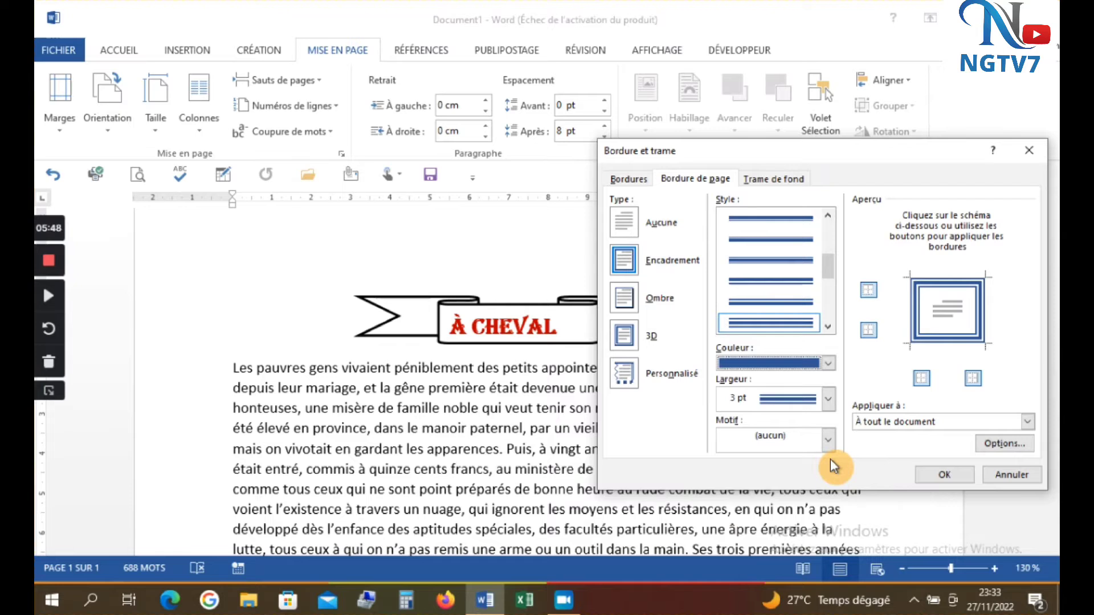
{"action": "left_click", "coordinate": [830, 399]}
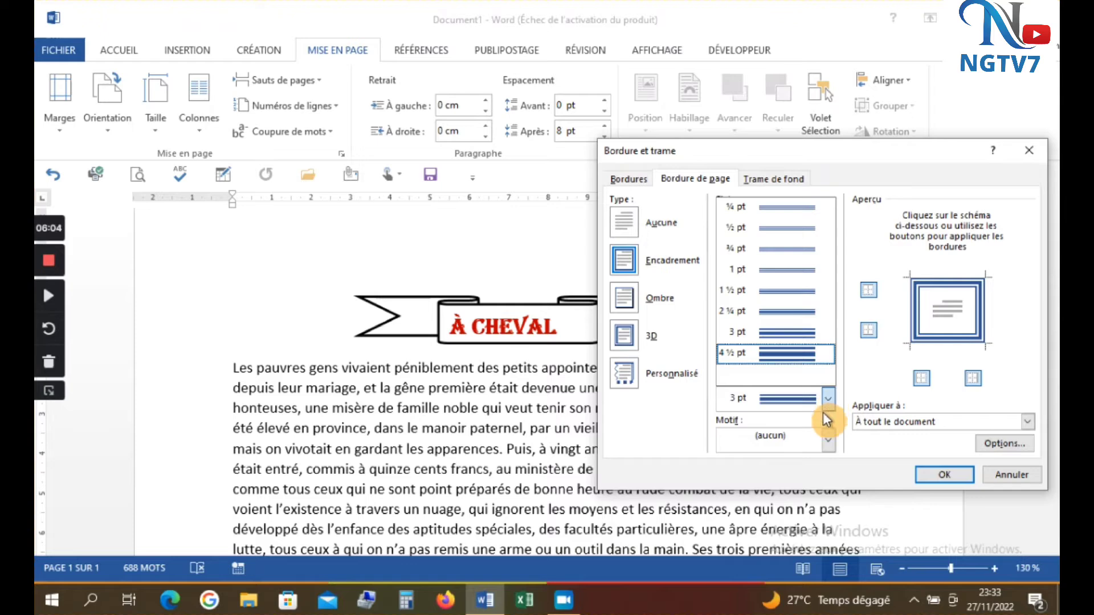
{"action": "left_click", "coordinate": [934, 479]}
{"action": "left_click", "coordinate": [934, 479]}
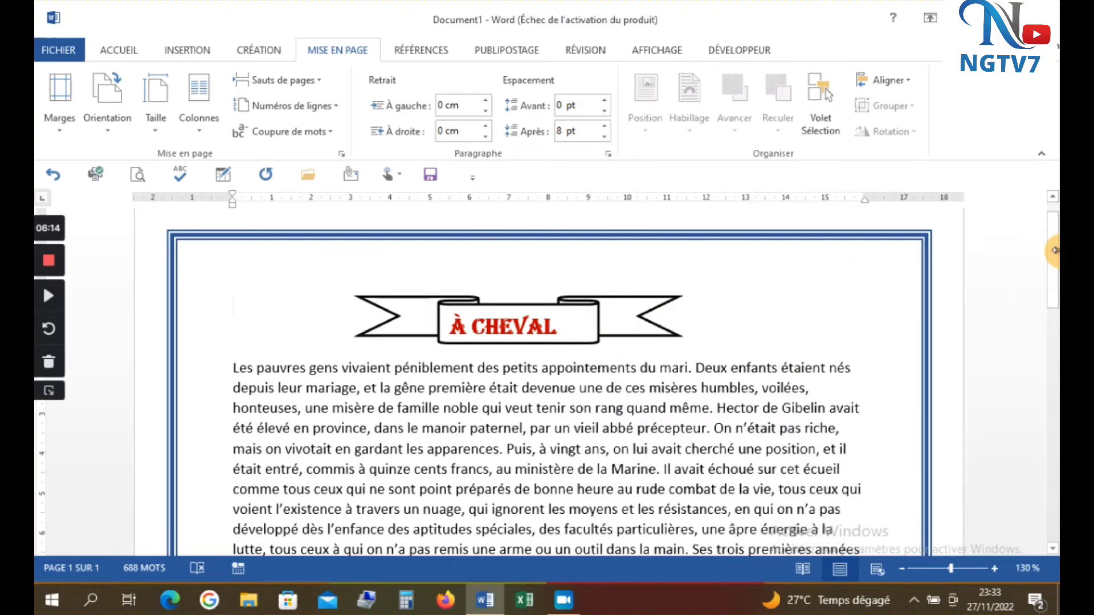
{"action": "mouse_move", "coordinate": [1051, 260]}
{"action": "left_mouse_down"}
{"action": "mouse_move", "coordinate": [1054, 522]}
{"action": "mouse_move", "coordinate": [1054, 238]}
{"action": "left_mouse_up"}
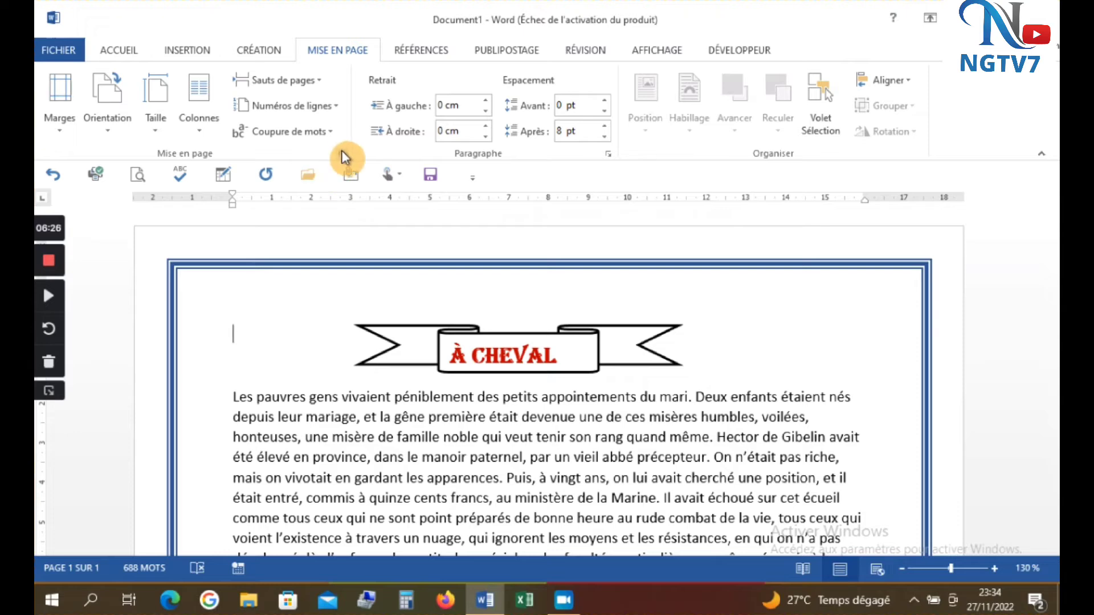
Replace the page border's line style with the leafy vine art motif at 24 pt and apply it to the whole document
{"action": "left_click", "coordinate": [343, 152]}
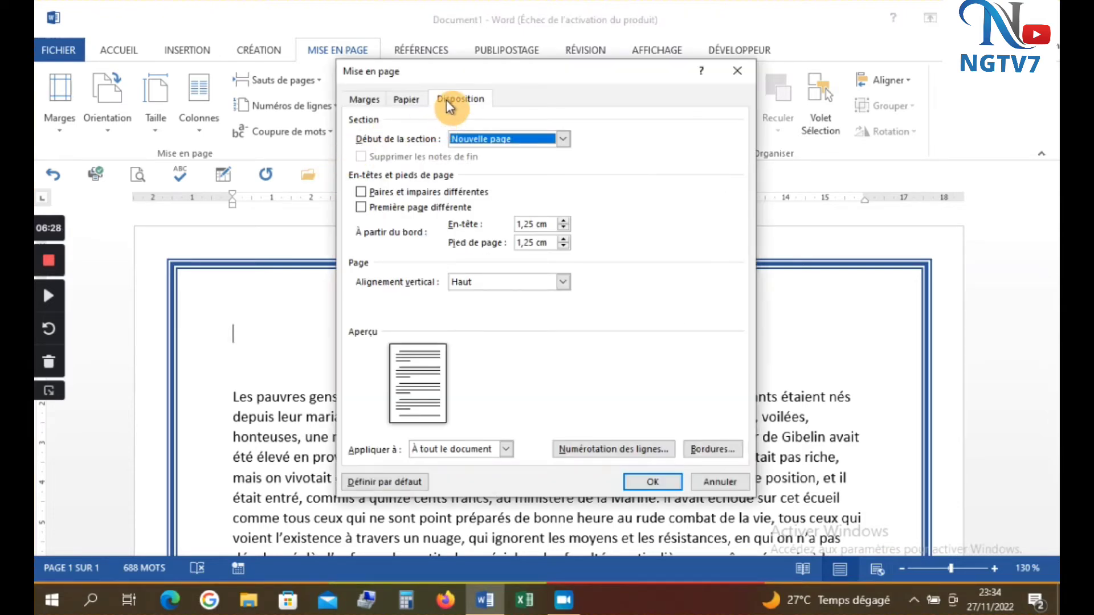
{"action": "left_click", "coordinate": [446, 101]}
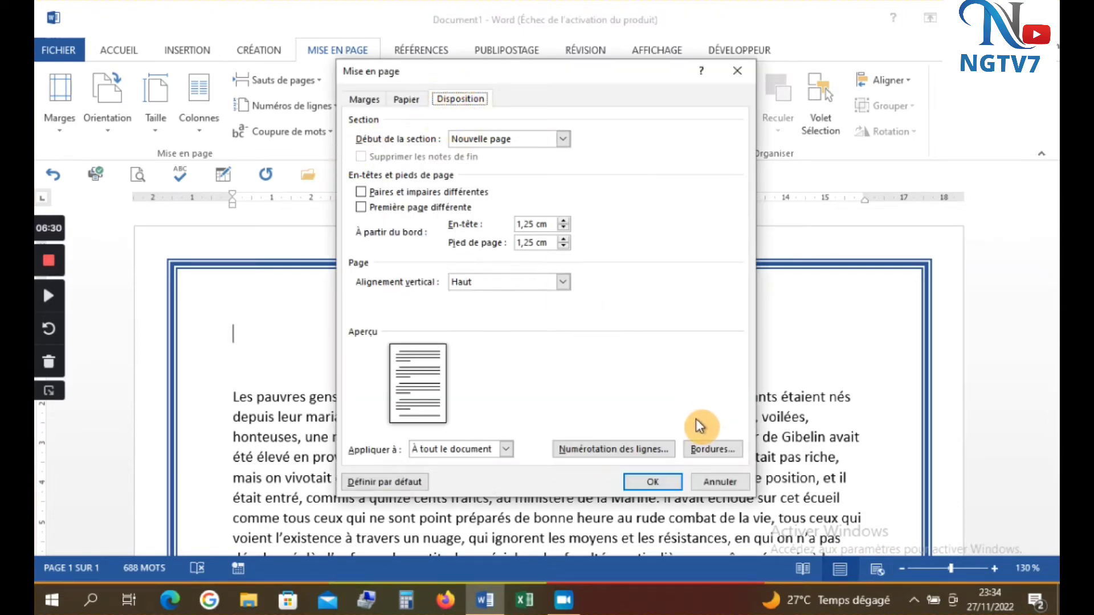
{"action": "left_click", "coordinate": [707, 449]}
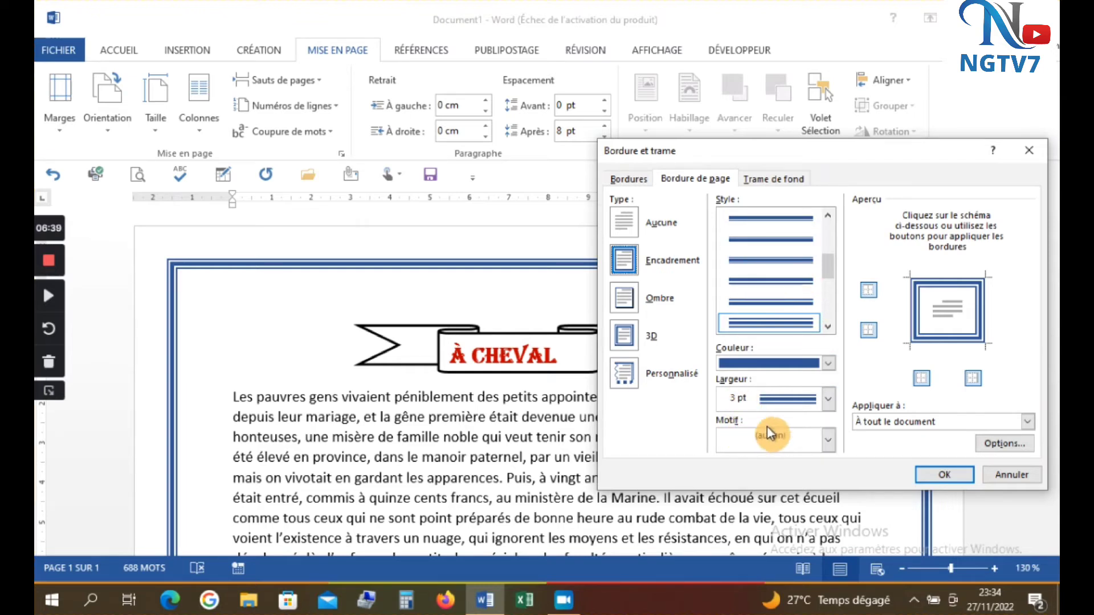
{"action": "left_click", "coordinate": [828, 440]}
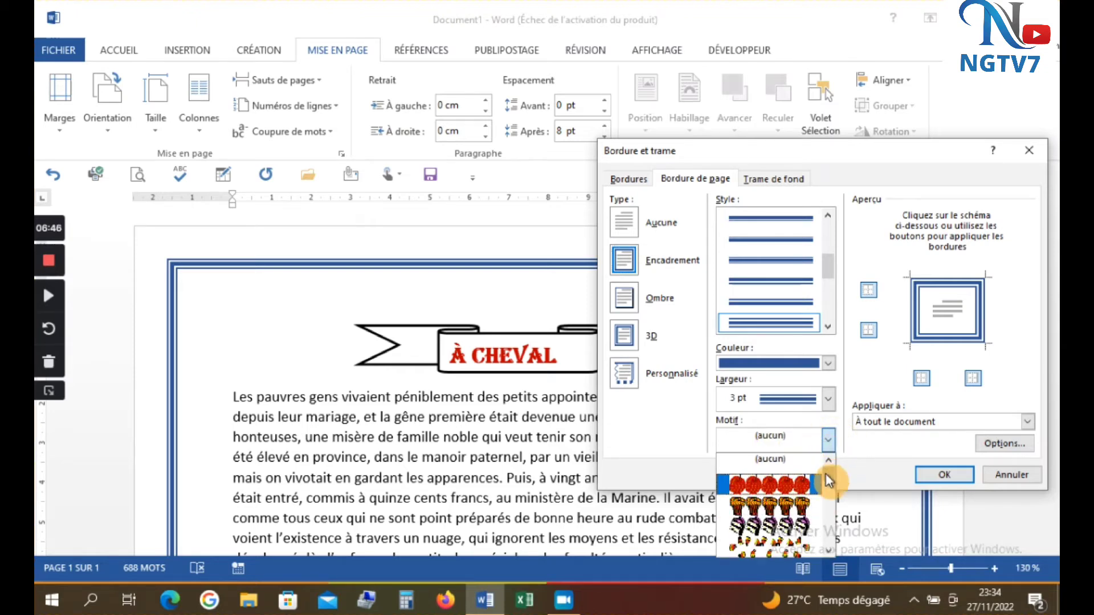
{"action": "left_click_drag", "start_coordinate": [826, 475], "coordinate": [825, 492]}
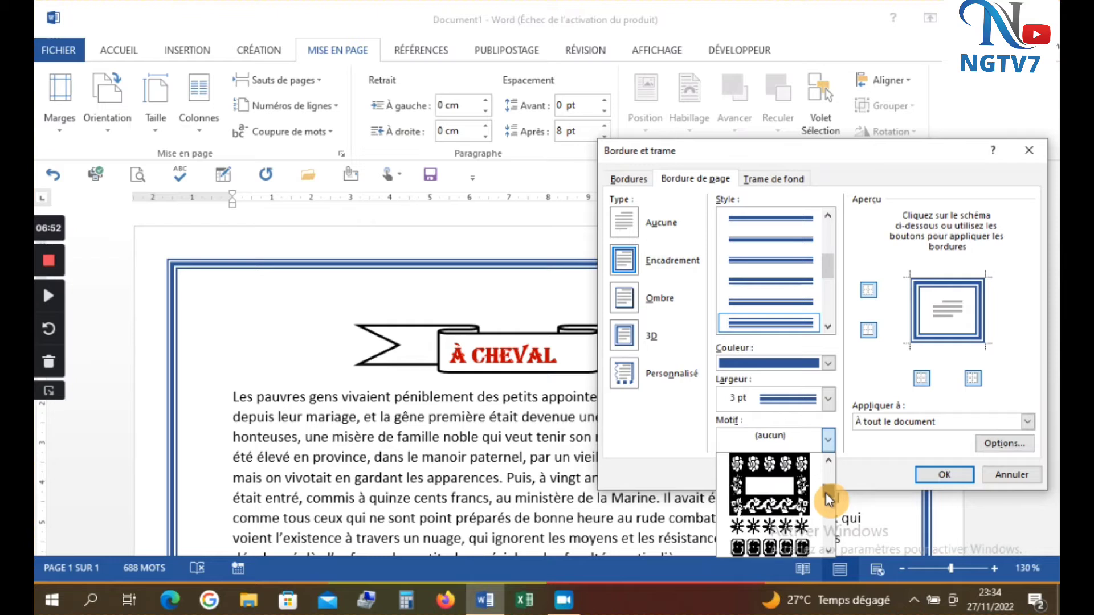
{"action": "left_click", "coordinate": [780, 506]}
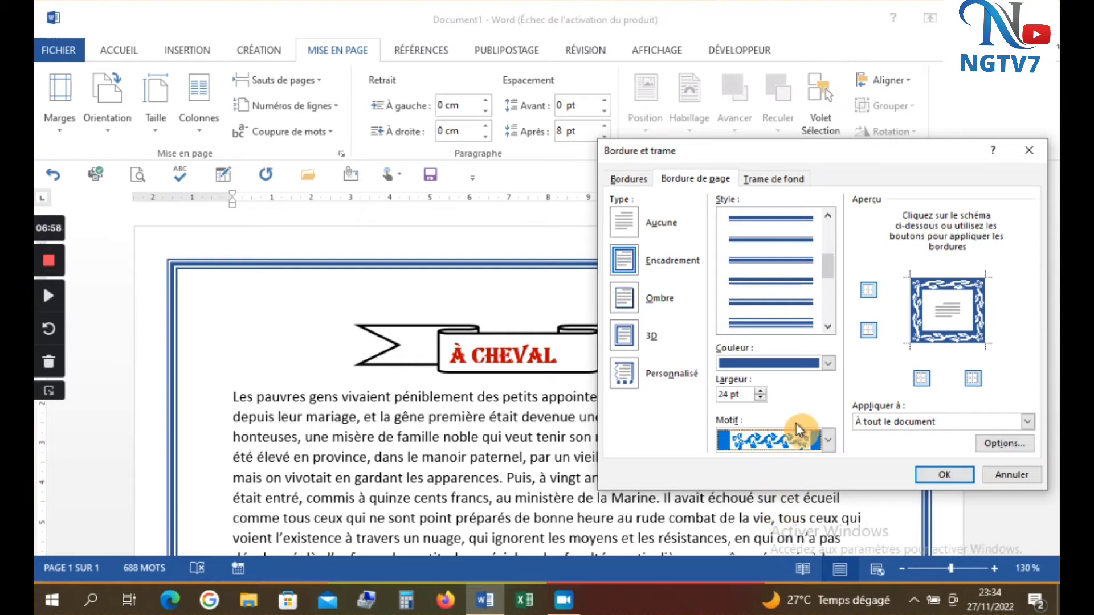
{"action": "left_click", "coordinate": [828, 443]}
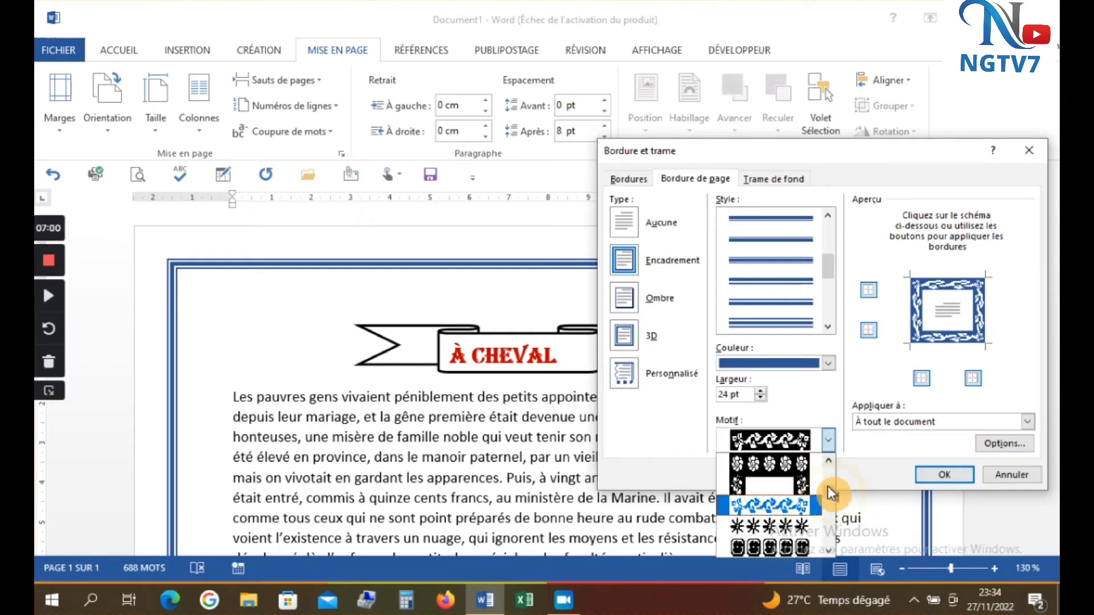
{"action": "left_click_drag", "start_coordinate": [828, 490], "coordinate": [829, 497]}
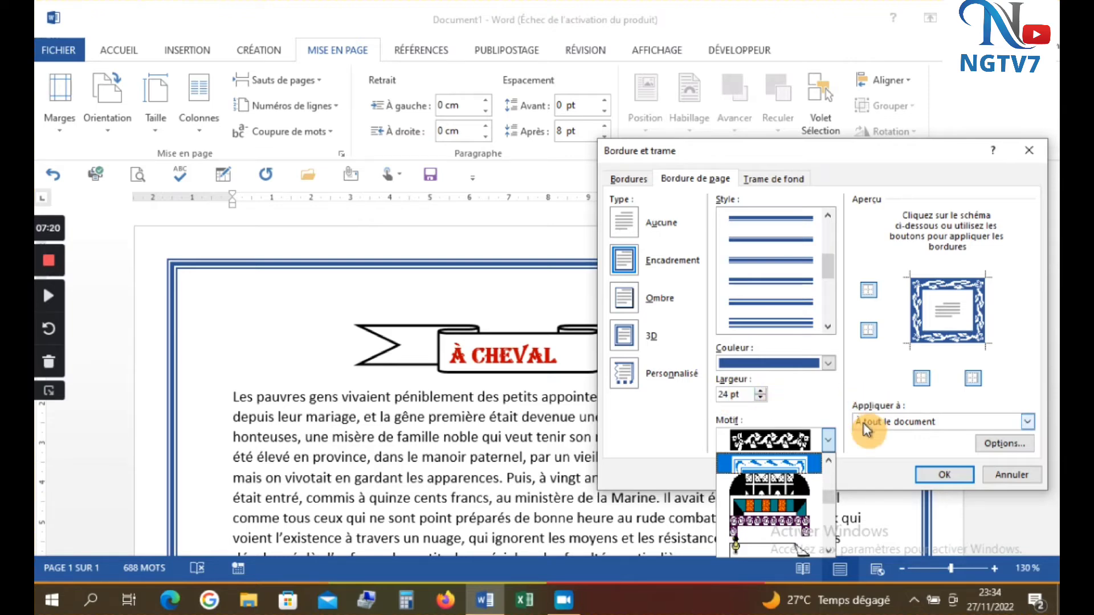
{"action": "left_click", "coordinate": [928, 476]}
{"action": "left_click", "coordinate": [927, 475]}
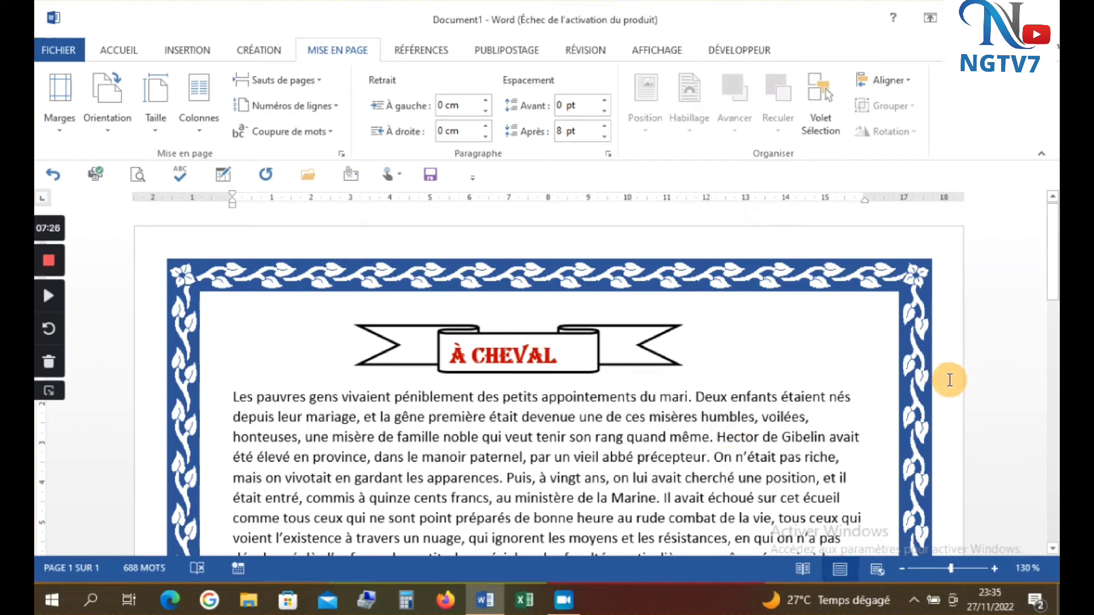
Bring up the document design and page background options
{"action": "mouse_move", "coordinate": [1052, 279]}
{"action": "left_mouse_down"}
{"action": "mouse_move", "coordinate": [1054, 470]}
{"action": "mouse_move", "coordinate": [1051, 276]}
{"action": "left_mouse_up"}
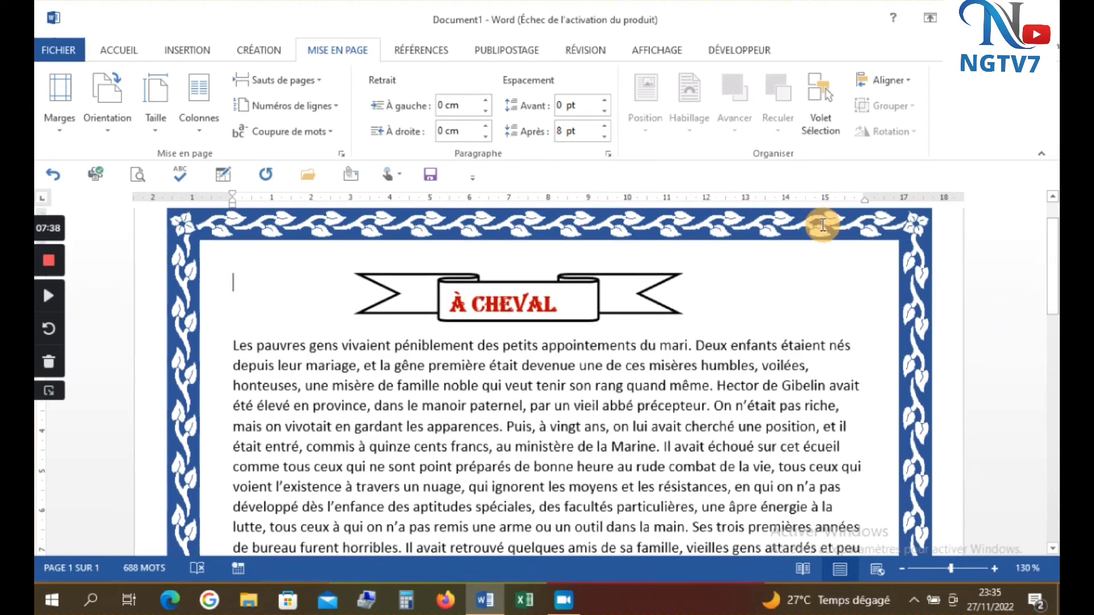
{"action": "left_click", "coordinate": [258, 50]}
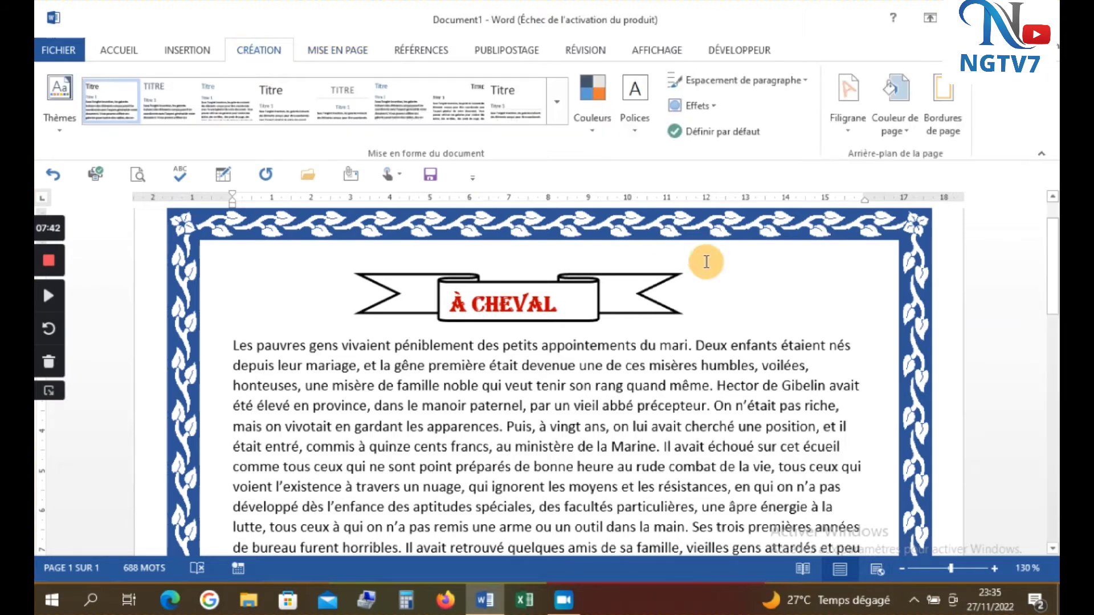